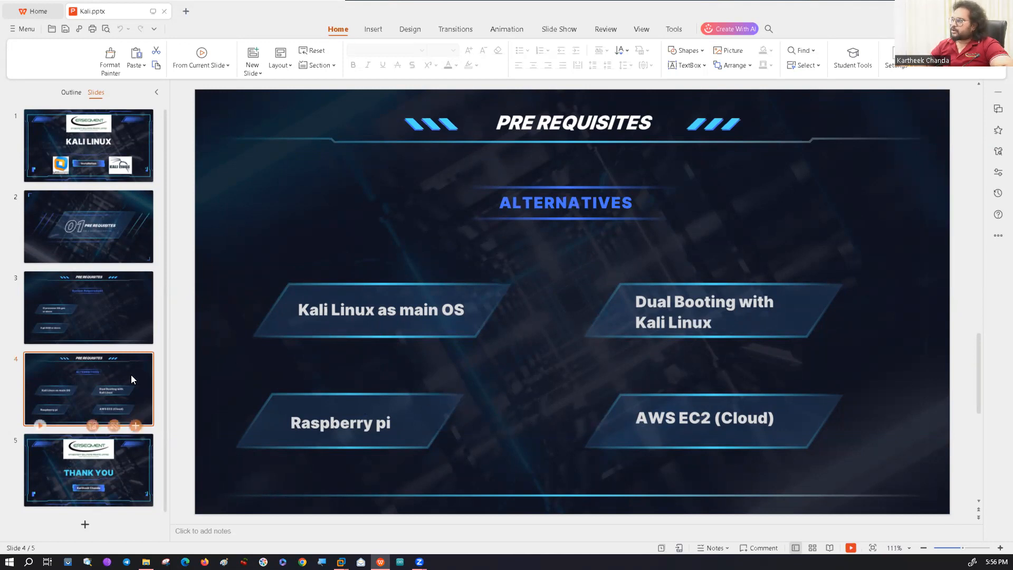
Display the System Requirement slide of the presentation and minimise the presentation window.
{"action": "left_click", "coordinate": [104, 293]}
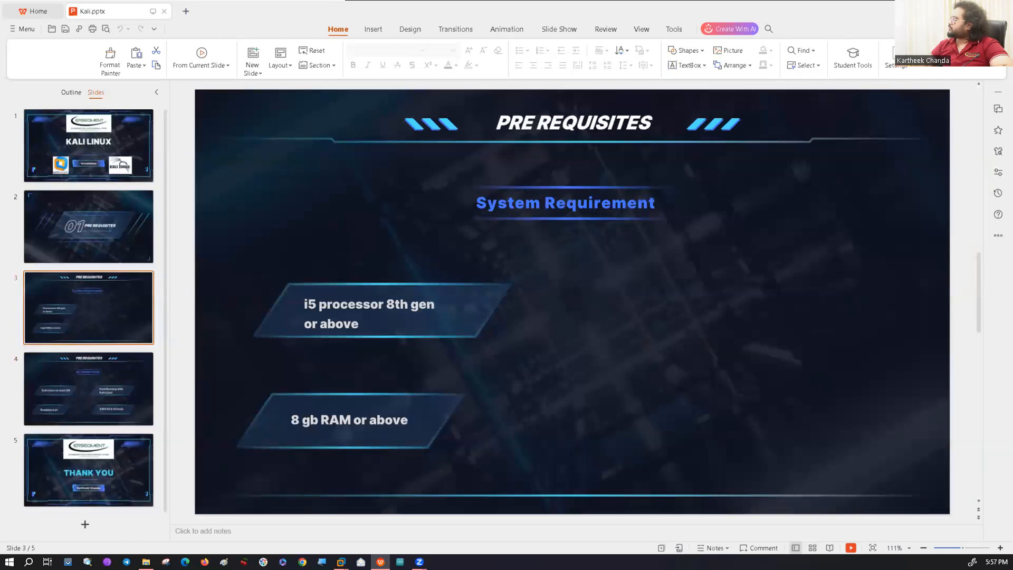
{"action": "left_click", "coordinate": [944, 11]}
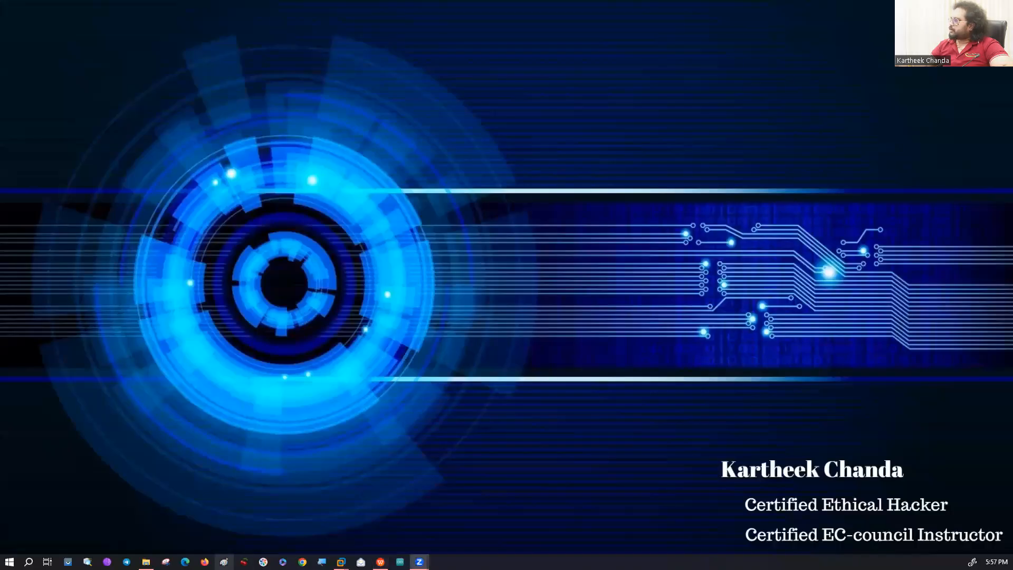
Switch to Paint and create a large text box across most of the blank canvas.
{"action": "left_click", "coordinate": [224, 562]}
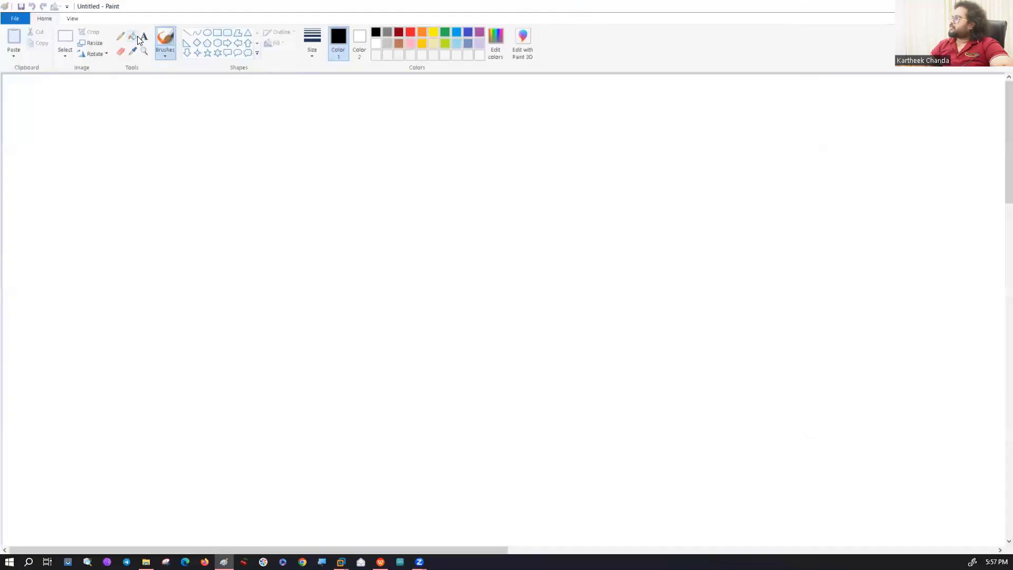
{"action": "left_click", "coordinate": [143, 37]}
{"action": "mouse_move", "coordinate": [55, 112]}
{"action": "left_mouse_down"}
{"action": "mouse_move", "coordinate": [875, 441]}
{"action": "mouse_move", "coordinate": [926, 472]}
{"action": "left_mouse_up"}
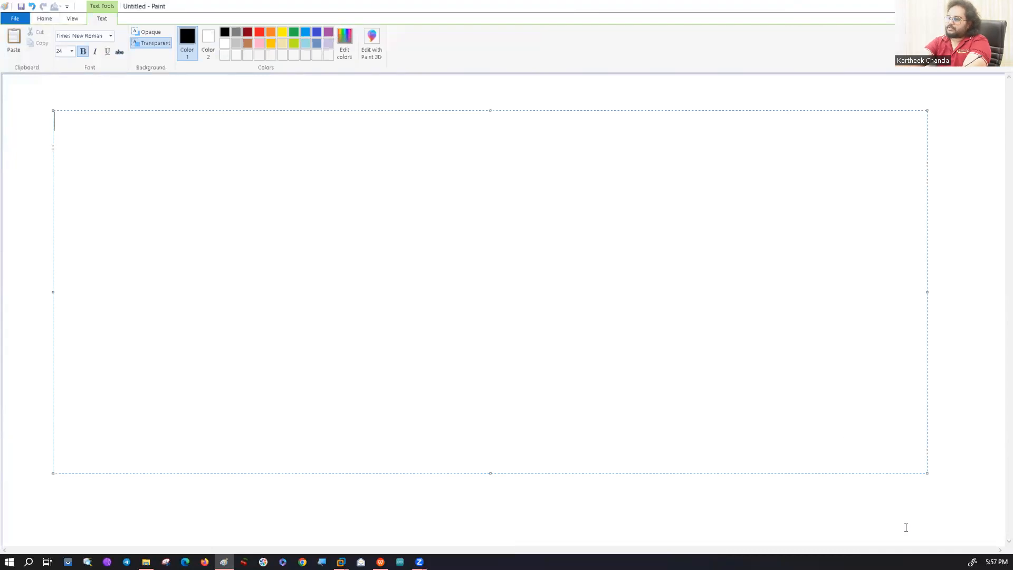
Enter the heading "Kali linux installation:-" in the text box, leaving two blank lines below it.
{"action": "type", "text": "Kali"}
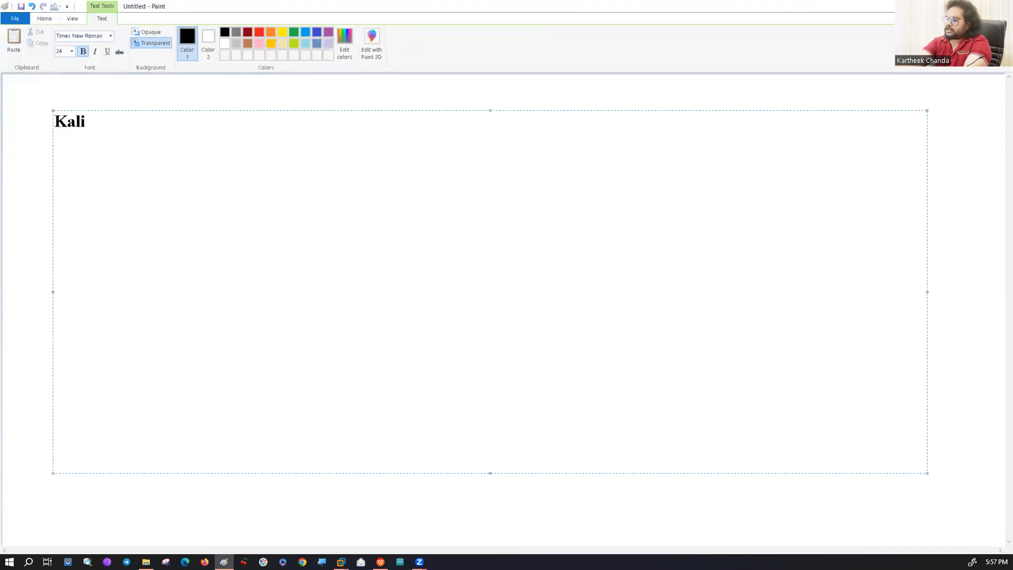
{"action": "type", "text": " linux "}
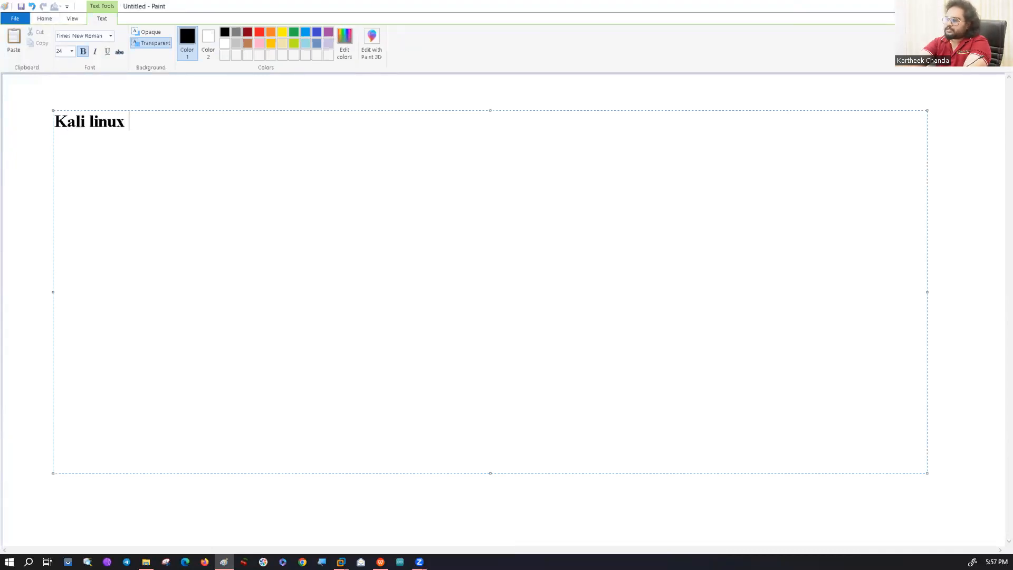
{"action": "type", "text": "installa"}
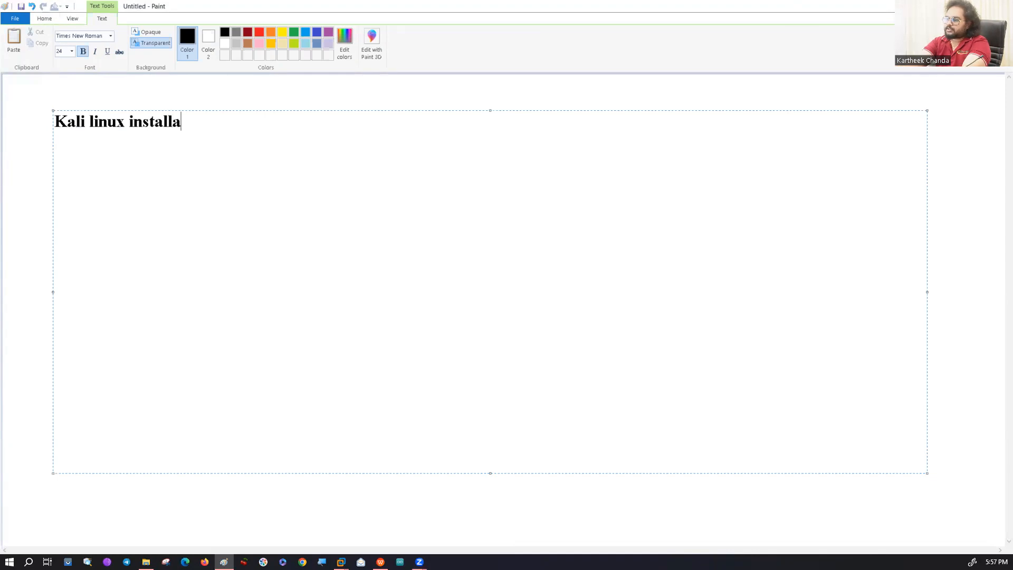
{"action": "type", "text": "tion:-"}
{"action": "key", "text": "Return"}
{"action": "key", "text": "Return"}
{"action": "key", "text": "Return"}
{"action": "type", "text": "1."}
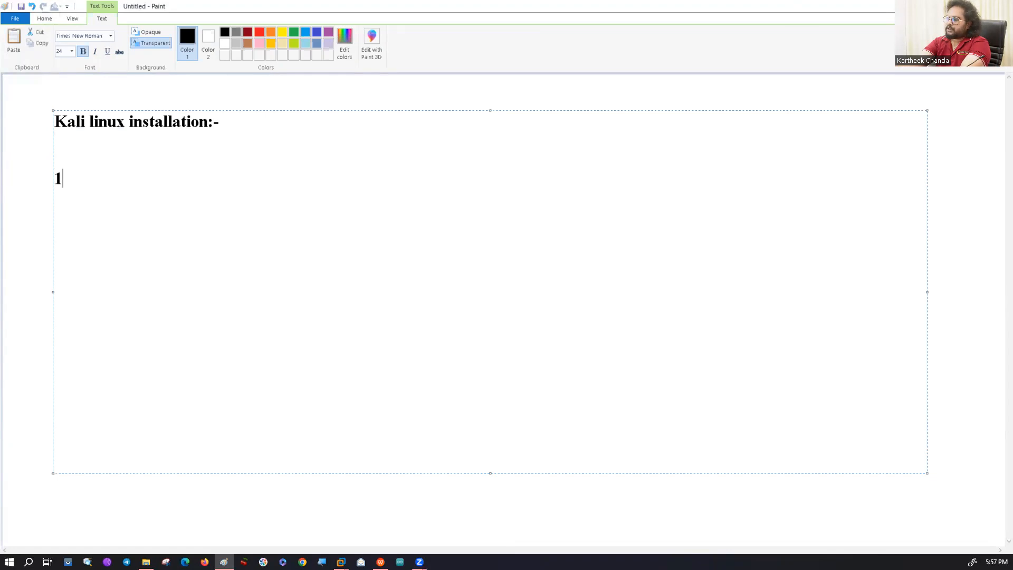
{"action": "key", "text": "BackSpace"}
{"action": "key", "text": "BackSpace"}
Add the subheading "Software:-" below the title, followed by a blank line.
{"action": "type", "text": "Sof"}
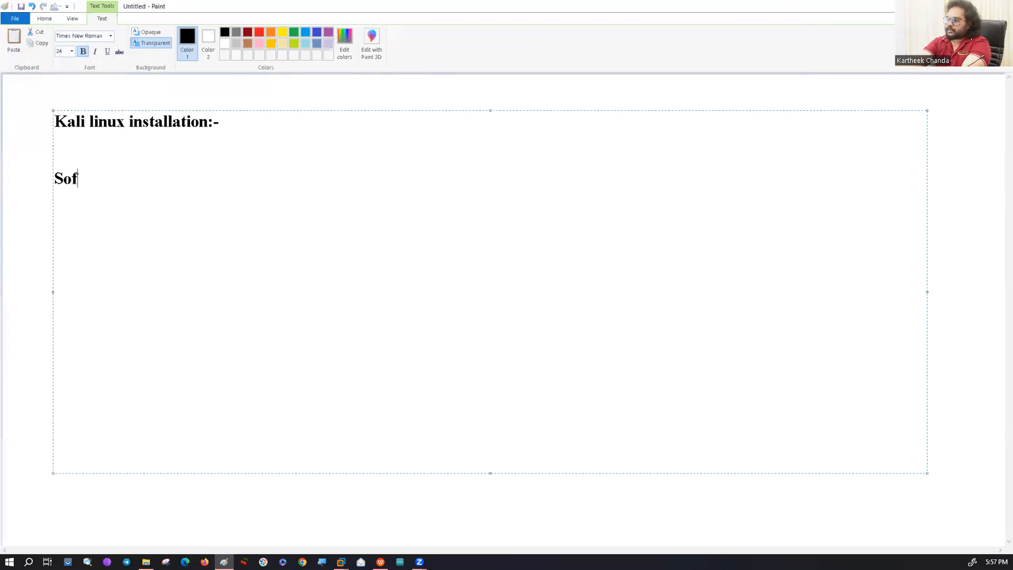
{"action": "type", "text": "twar"}
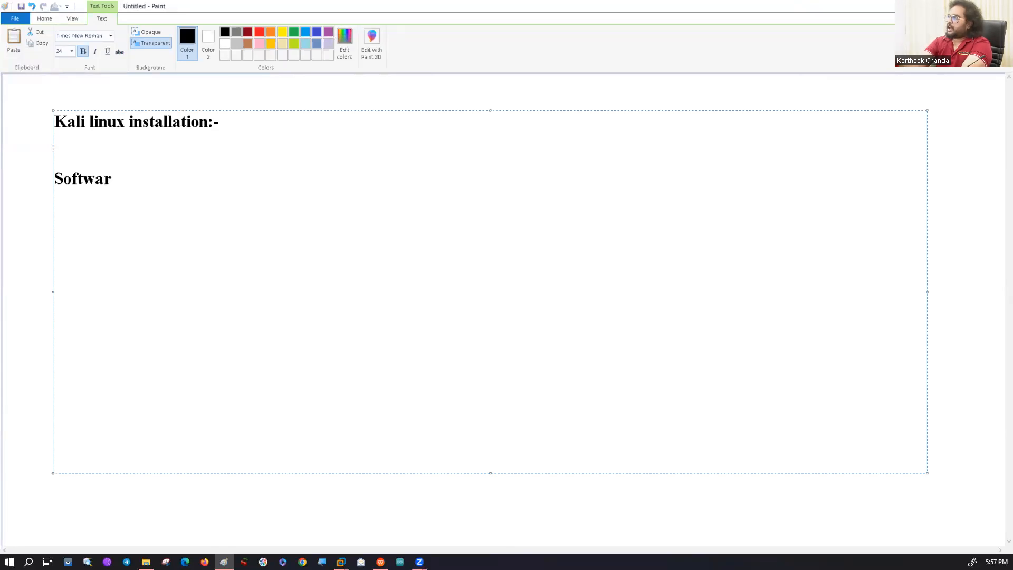
{"action": "type", "text": "e"}
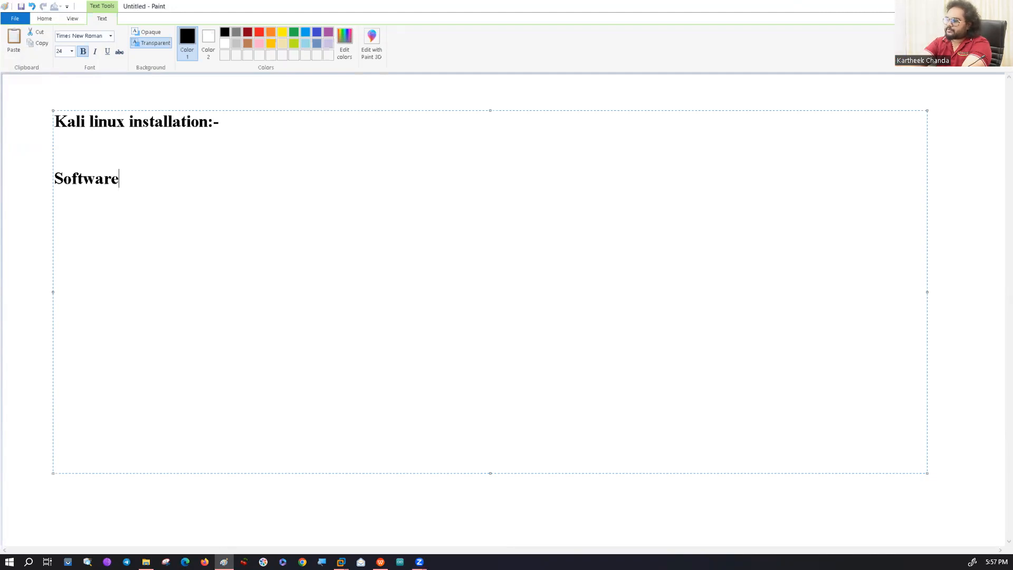
{"action": "type", "text": ":-"}
{"action": "key", "text": "Return"}
{"action": "key", "text": "Return"}
Add the first list item "1. Winrar" under the Software subheading and start a new line.
{"action": "type", "text": "1."}
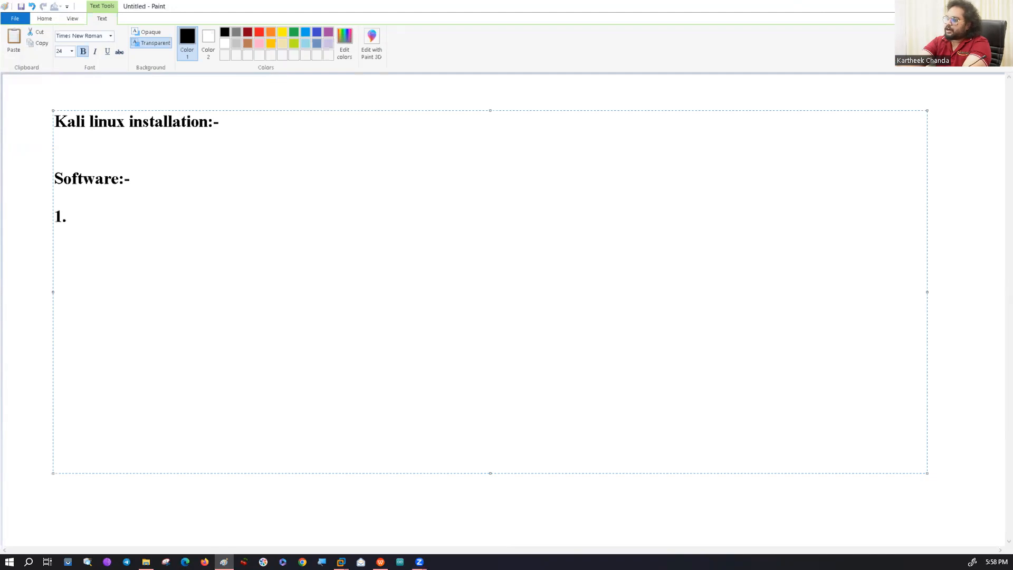
{"action": "type", "text": " WIn"}
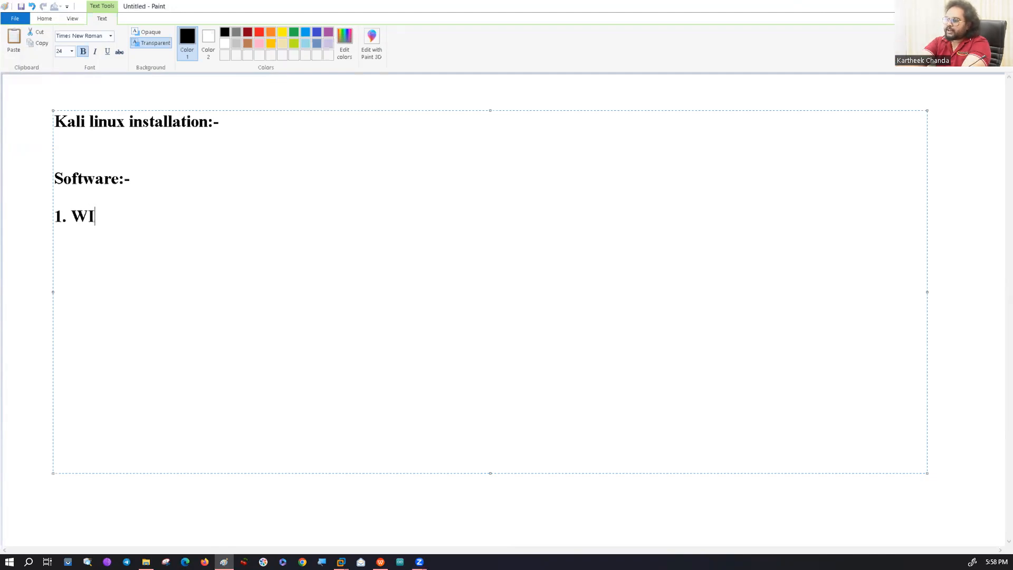
{"action": "key", "text": "BackSpace"}
{"action": "key", "text": "BackSpace"}
{"action": "type", "text": "i"}
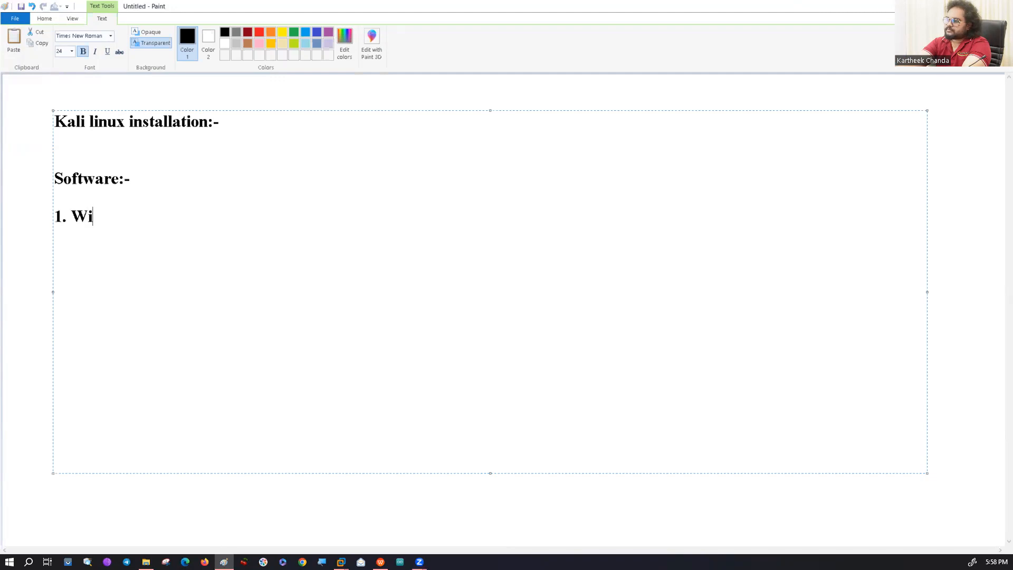
{"action": "type", "text": "nrar"}
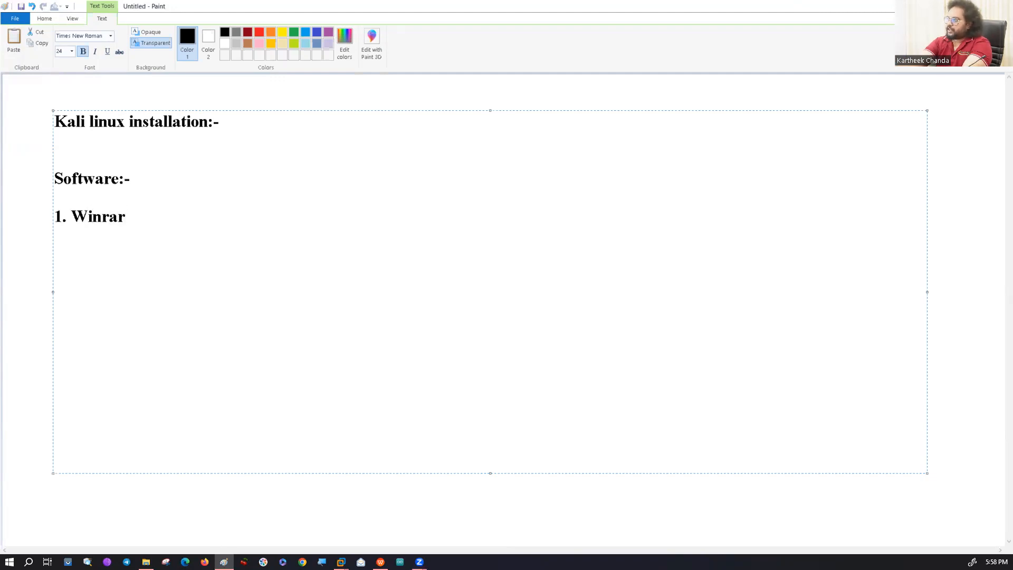
{"action": "key", "text": "Return"}
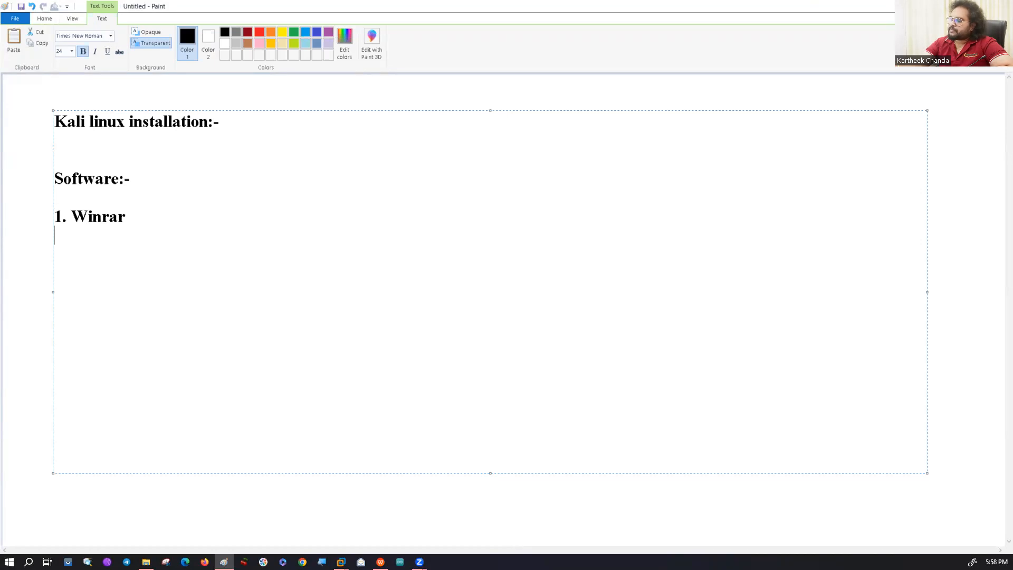
Add the second list item "2. Vmware (player/pro)" and briefly highlight the word "pro".
{"action": "type", "text": "2. "}
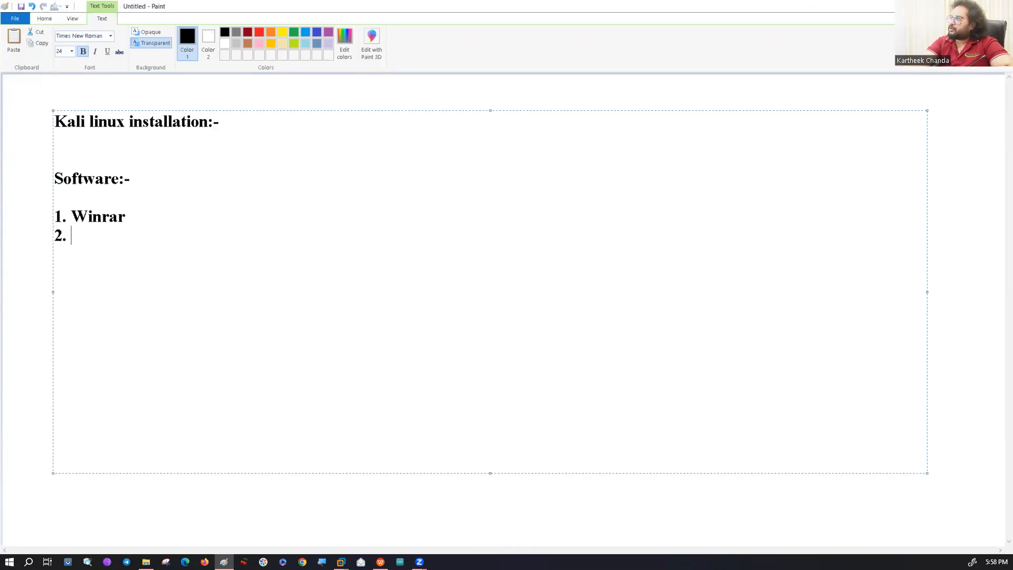
{"action": "type", "text": "V"}
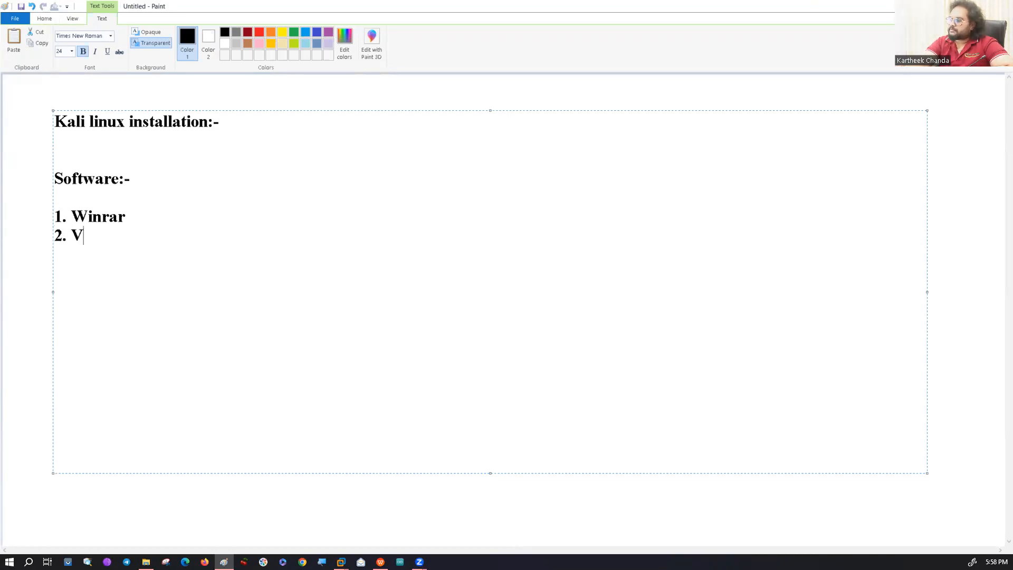
{"action": "type", "text": "mware"}
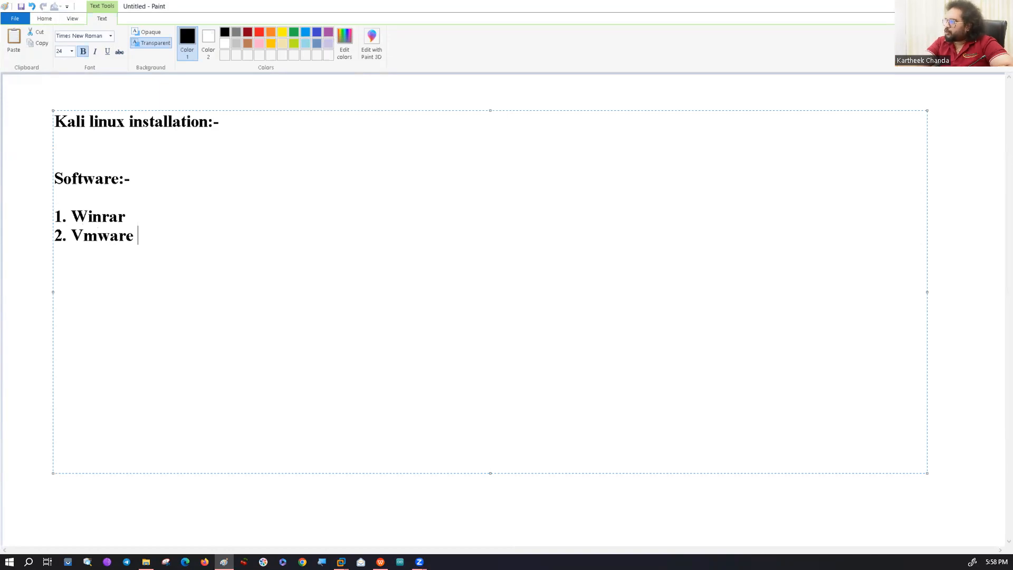
{"action": "type", "text": "(player/pro)"}
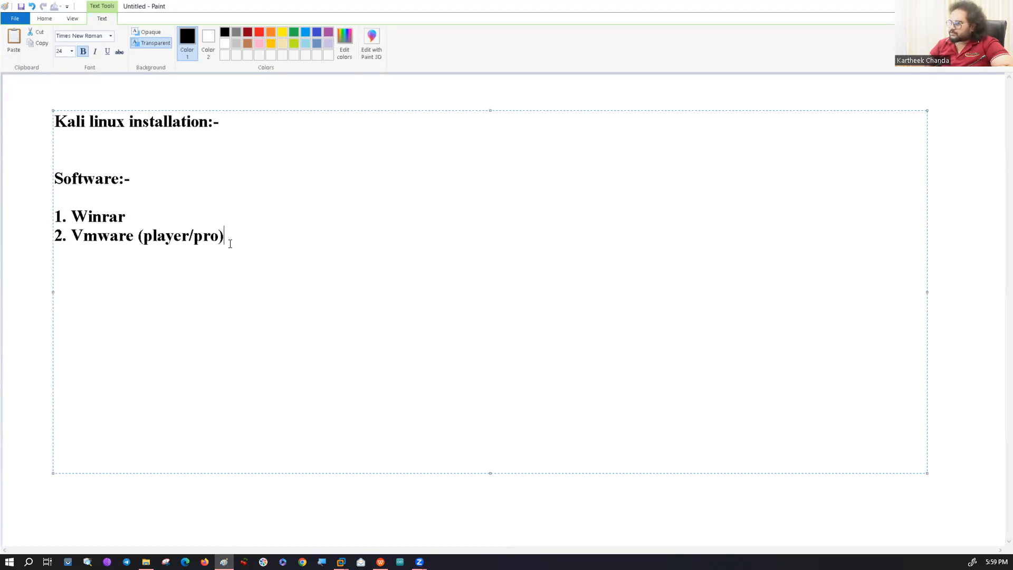
{"action": "double_click", "coordinate": [198, 236]}
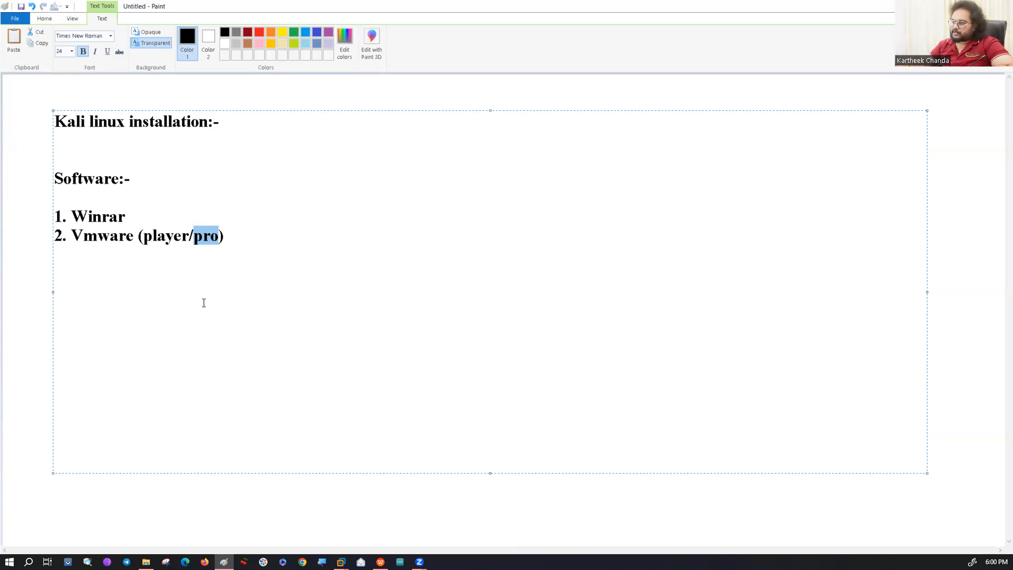
{"action": "left_click", "coordinate": [236, 238]}
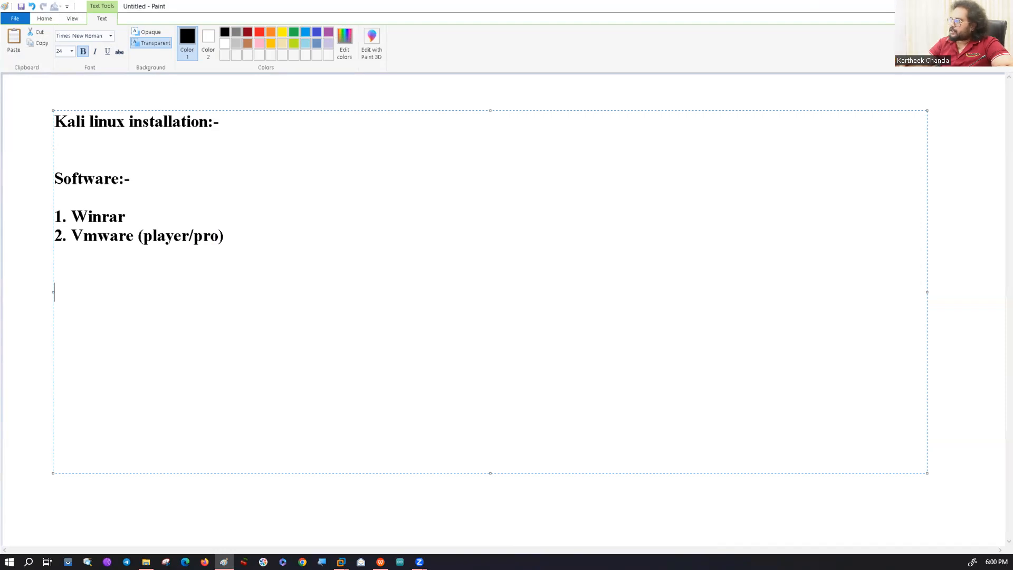
Switch to Chrome, search Google for "winrar download" and open the official WinRAR Download Latest Version page.
{"action": "left_click", "coordinate": [303, 562]}
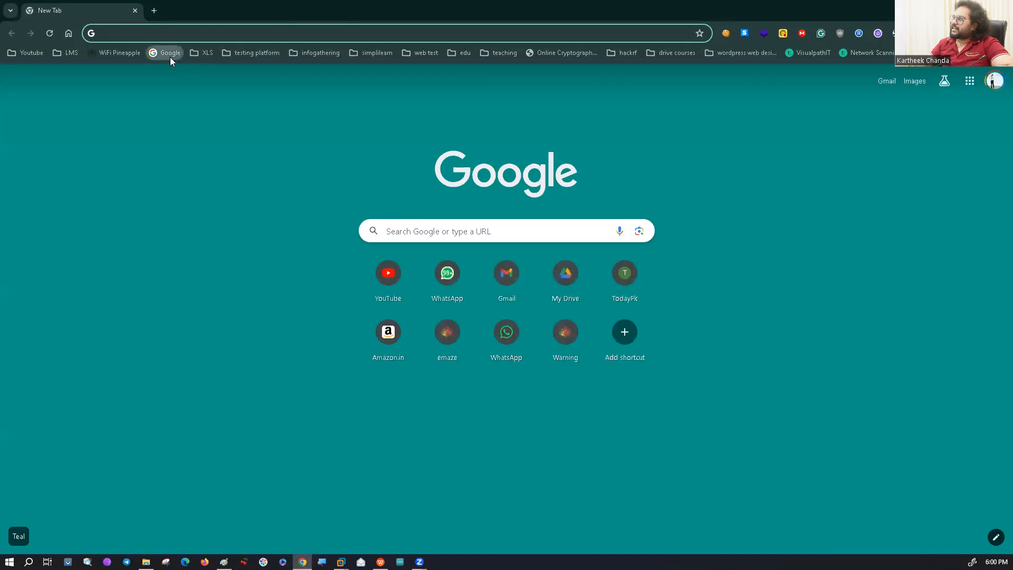
{"action": "left_click", "coordinate": [170, 57]}
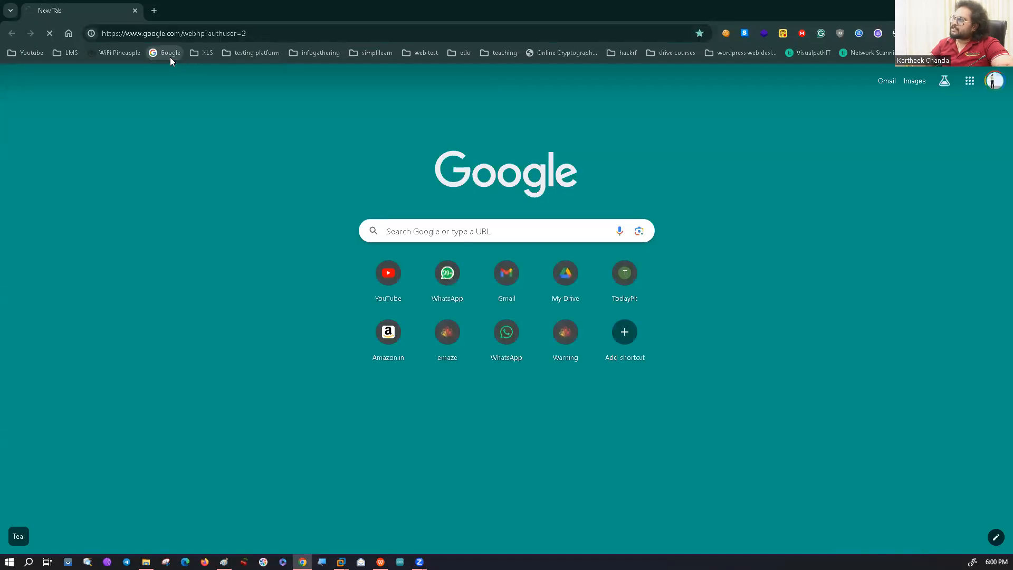
{"action": "left_click", "coordinate": [410, 273]}
{"action": "type", "text": "winrar"}
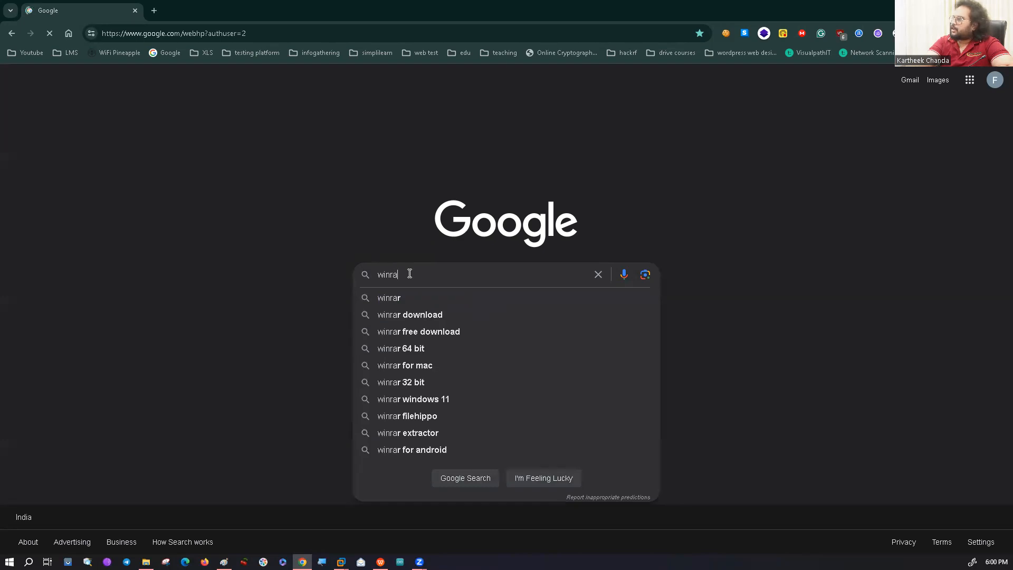
{"action": "key", "text": "Down"}
{"action": "key", "text": "Down"}
{"action": "key", "text": "Return"}
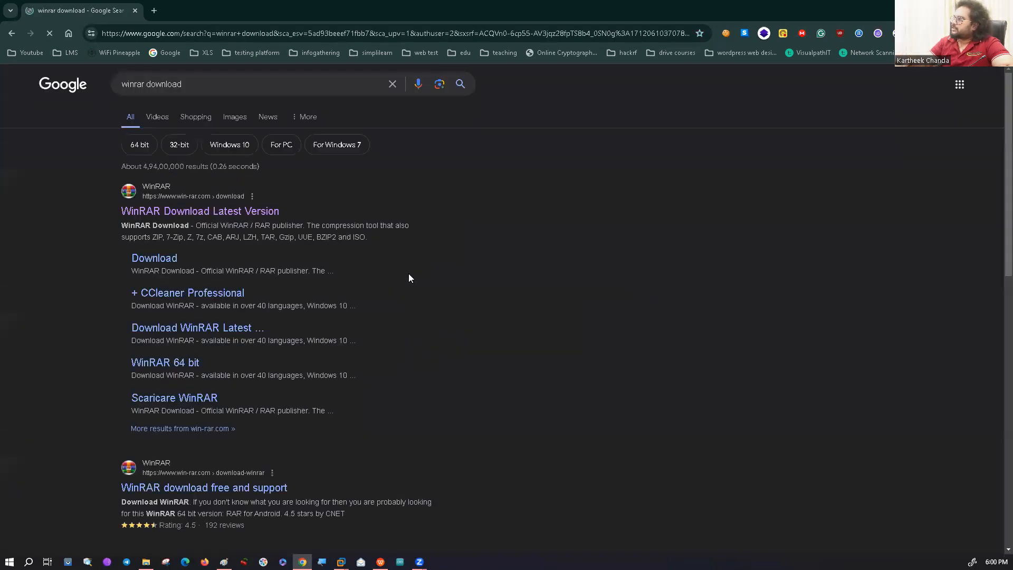
{"action": "left_click", "coordinate": [202, 212]}
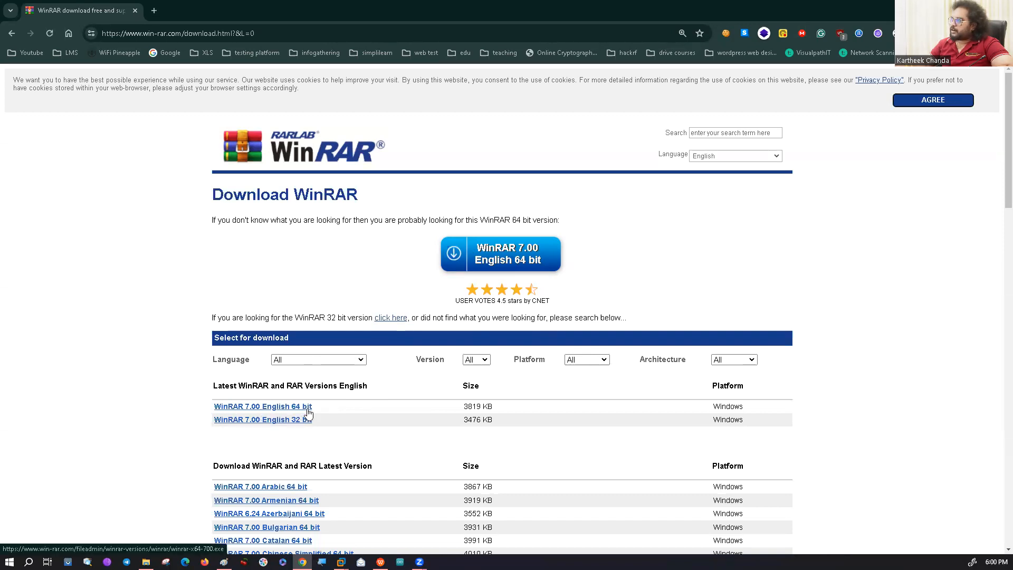
Search for "vmware pro download" in a new browser tab and open VMware's Download VMware Workstation Pro page.
{"action": "left_click", "coordinate": [154, 11]}
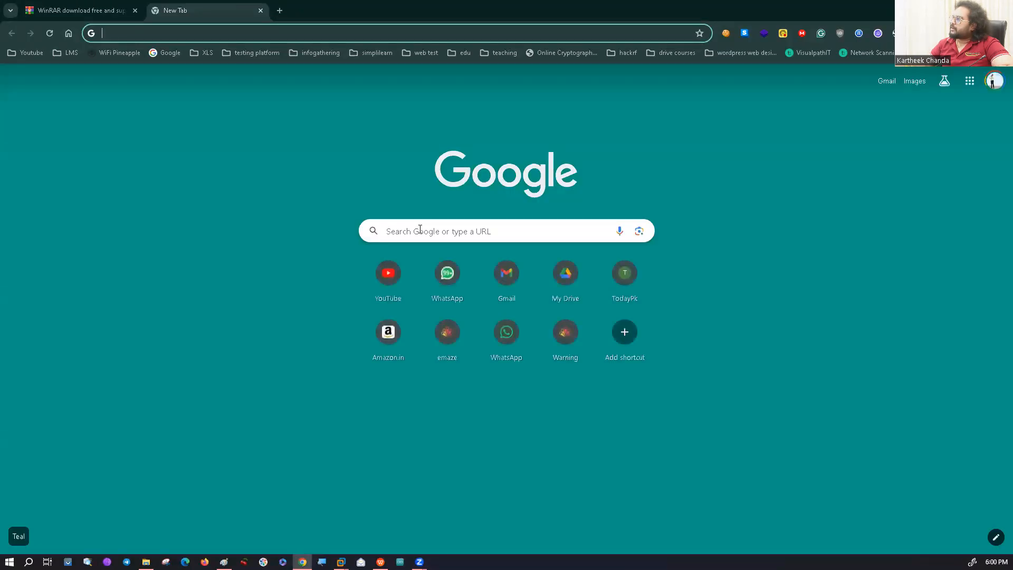
{"action": "left_click", "coordinate": [420, 229]}
{"action": "type", "text": "vm"}
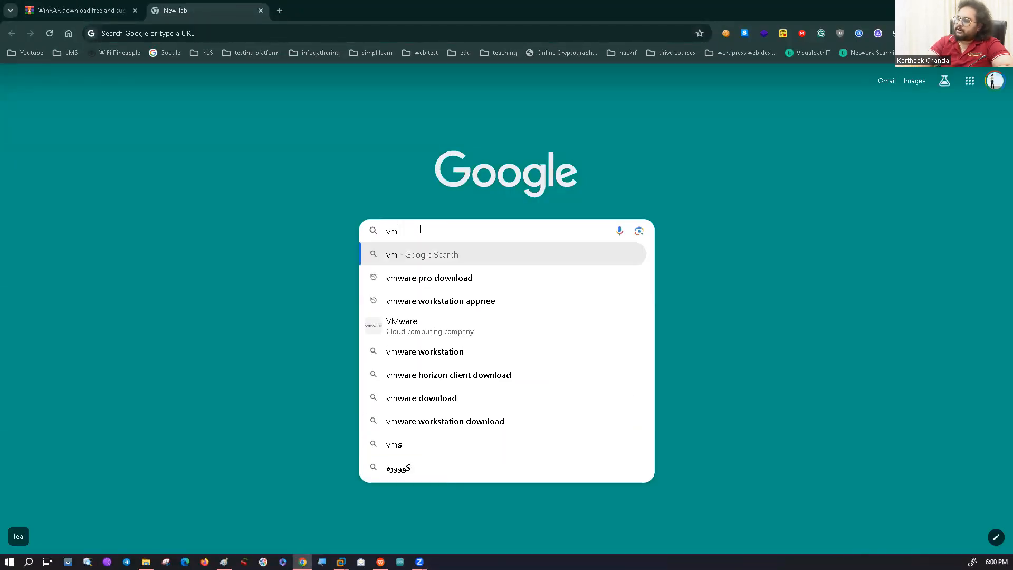
{"action": "type", "text": "ware"}
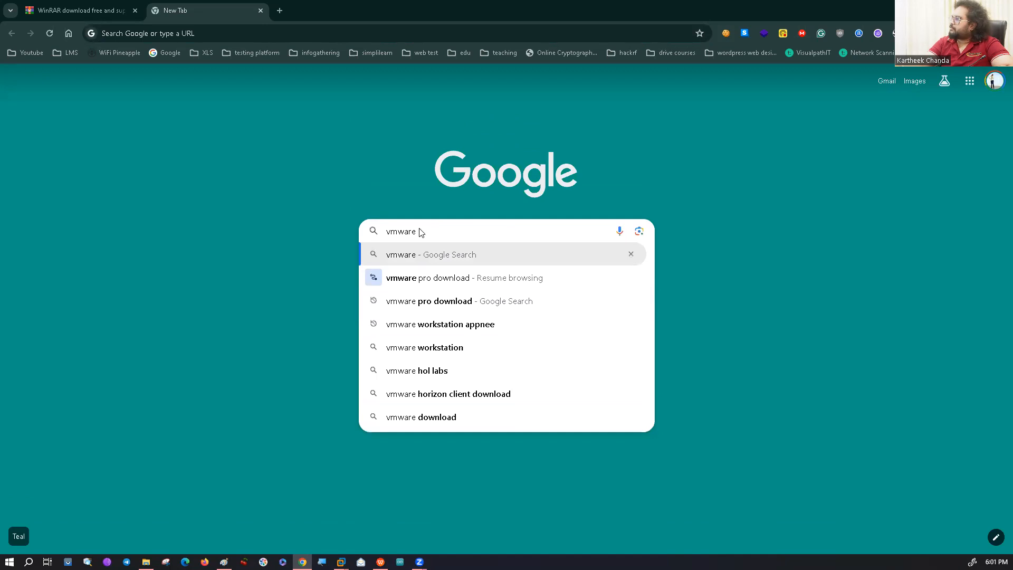
{"action": "key", "text": "Down"}
{"action": "key", "text": "Down"}
{"action": "key", "text": "Return"}
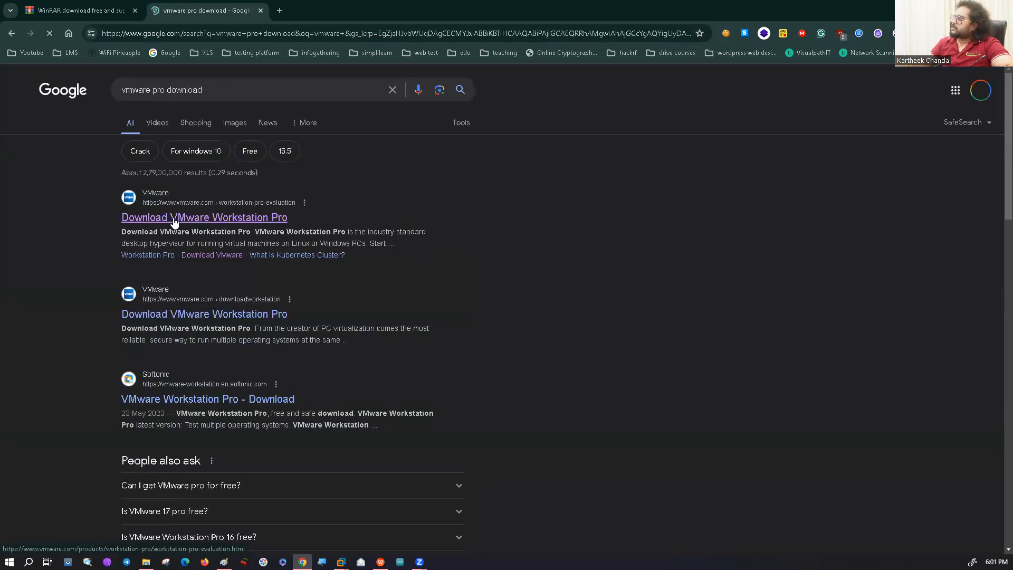
{"action": "left_click", "coordinate": [173, 218]}
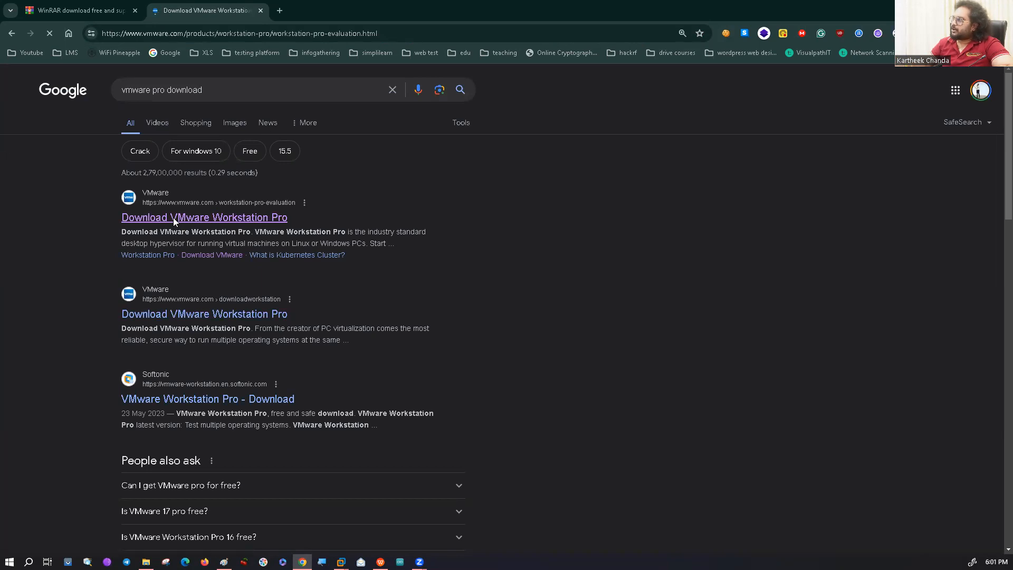
Highlight the "Workstation 17 Pro for Windows" download heading, and return to the WinRAR download page.
{"action": "scroll", "coordinate": [309, 392], "scroll_direction": "down", "scroll_amount": 2}
{"action": "scroll", "coordinate": [308, 392], "scroll_direction": "down", "scroll_amount": 5}
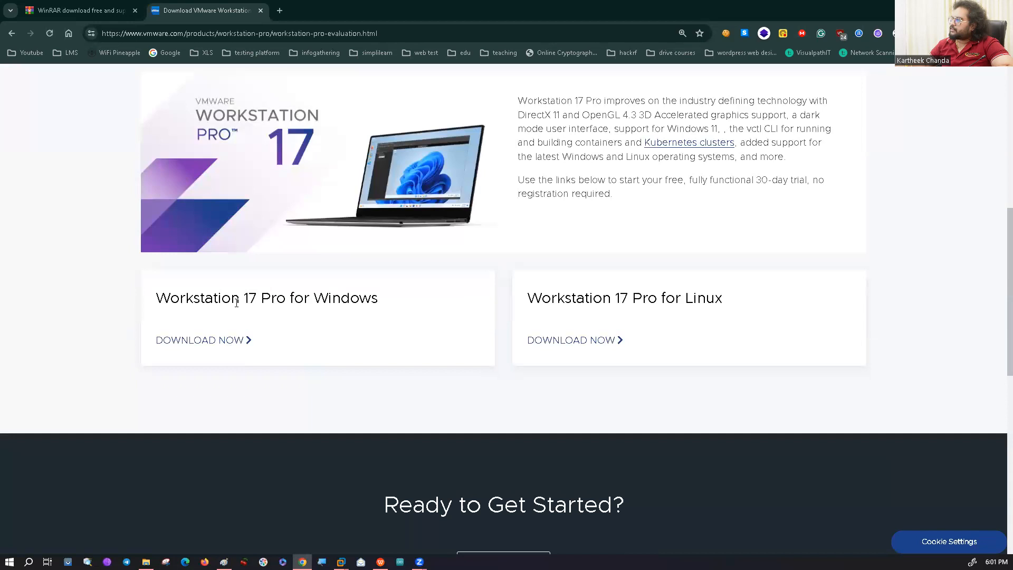
{"action": "left_click_drag", "start_coordinate": [389, 304], "coordinate": [159, 298]}
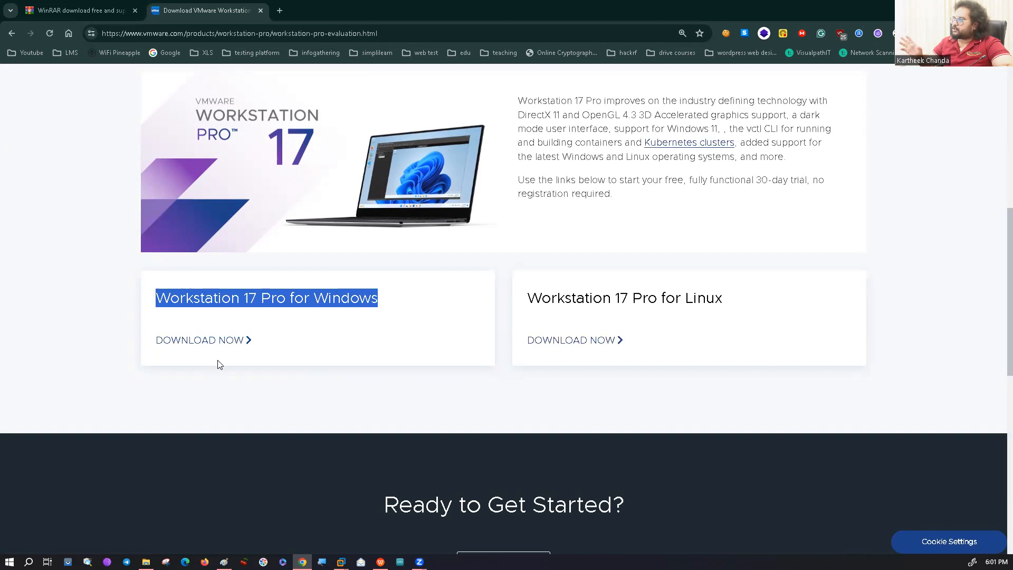
{"action": "left_click", "coordinate": [60, 9]}
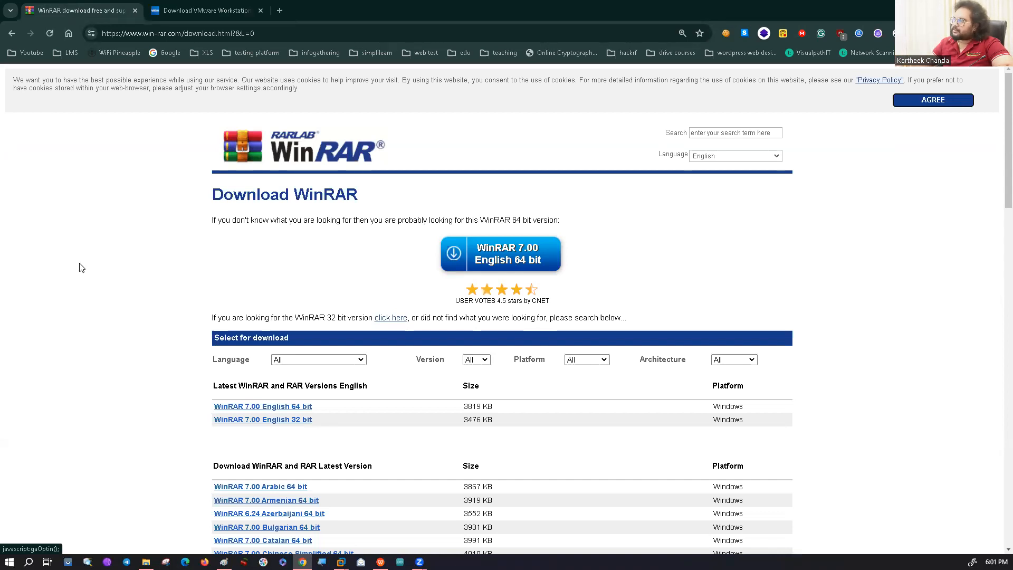
View the VMware download page, switch back to Paint and highlight the two listed software items.
{"action": "left_click", "coordinate": [206, 8]}
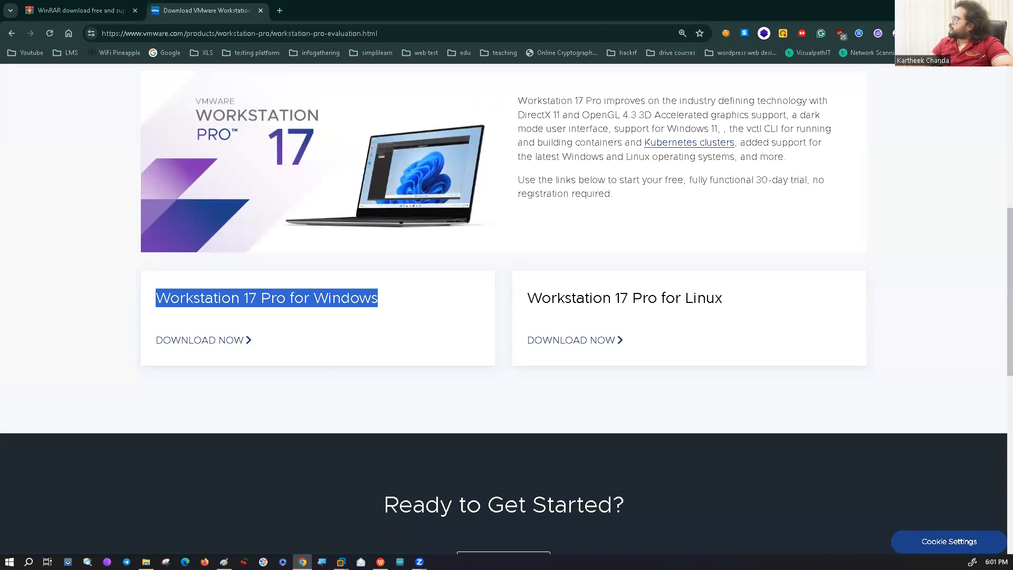
{"action": "key", "text": "alt+Tab"}
{"action": "left_click_drag", "start_coordinate": [226, 235], "coordinate": [54, 236]}
{"action": "left_click_drag", "start_coordinate": [115, 217], "coordinate": [55, 217]}
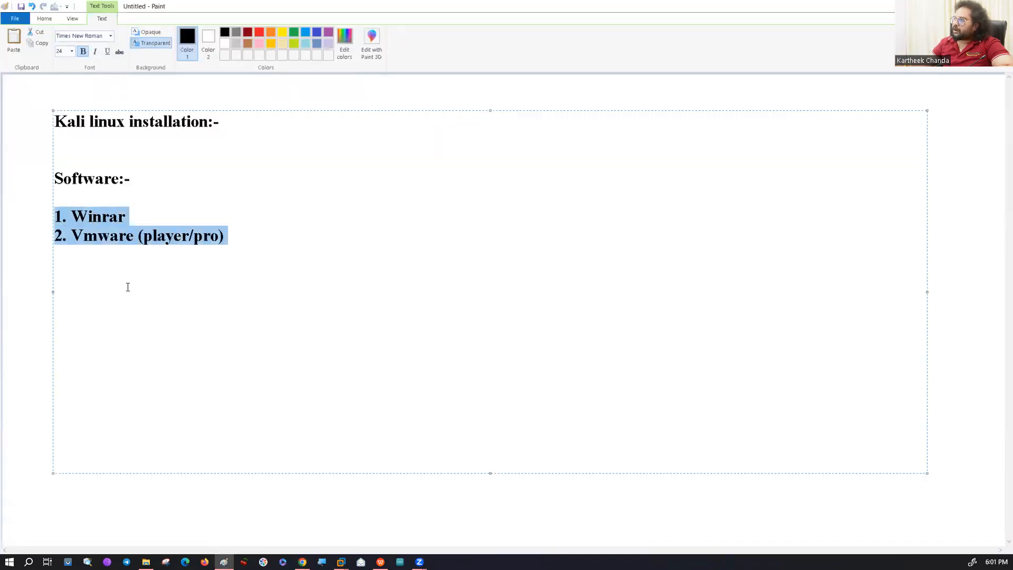
Add the heading "Process:-" below the software list, leaving a blank line beneath it.
{"action": "left_click", "coordinate": [98, 292]}
{"action": "type", "text": "Process"}
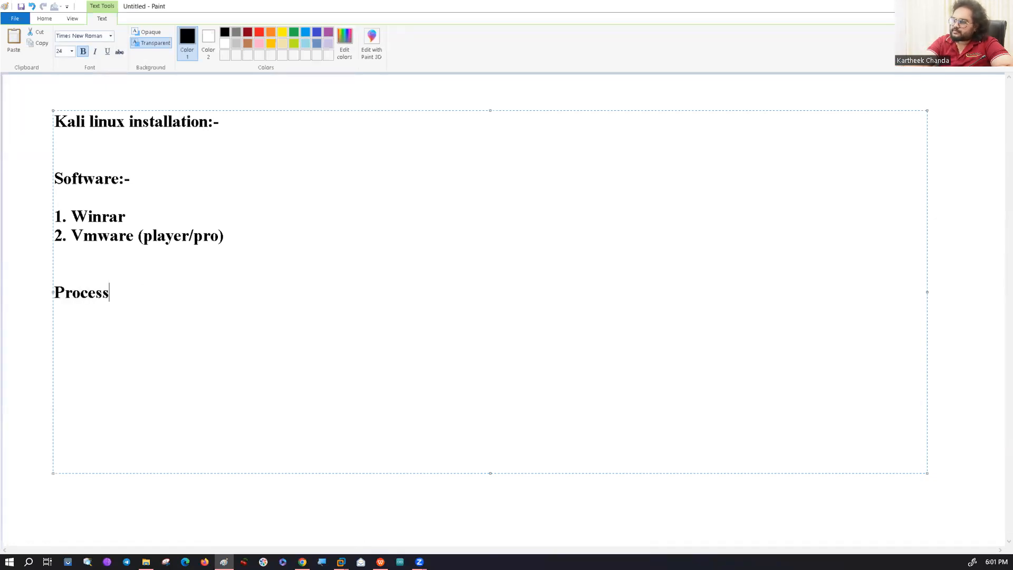
{"action": "type", "text": ":-"}
{"action": "key", "text": "Return"}
{"action": "key", "text": "Return"}
Write the first process item as "1. download kali vm image".
{"action": "type", "text": "1. "}
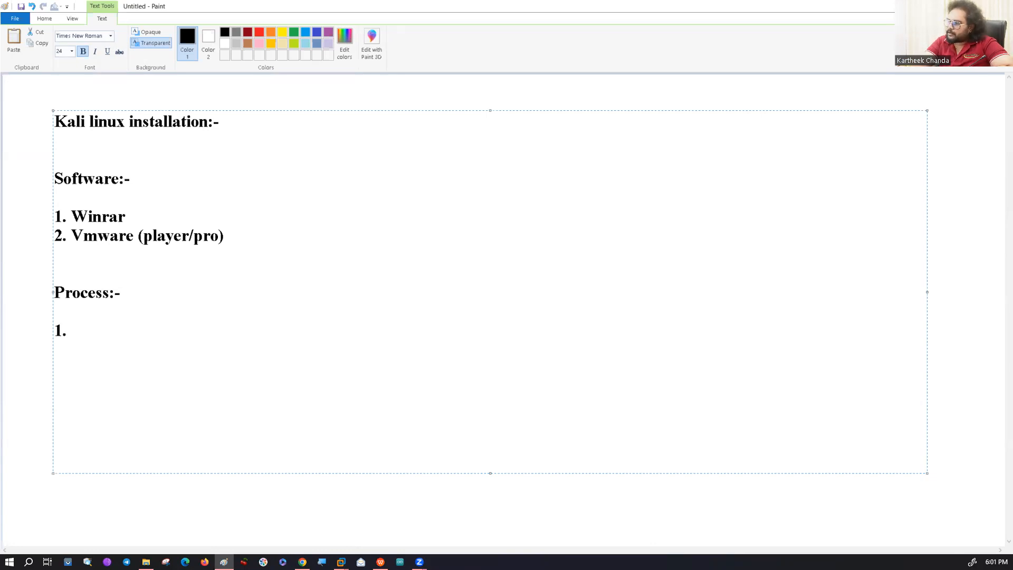
{"action": "type", "text": "dow"}
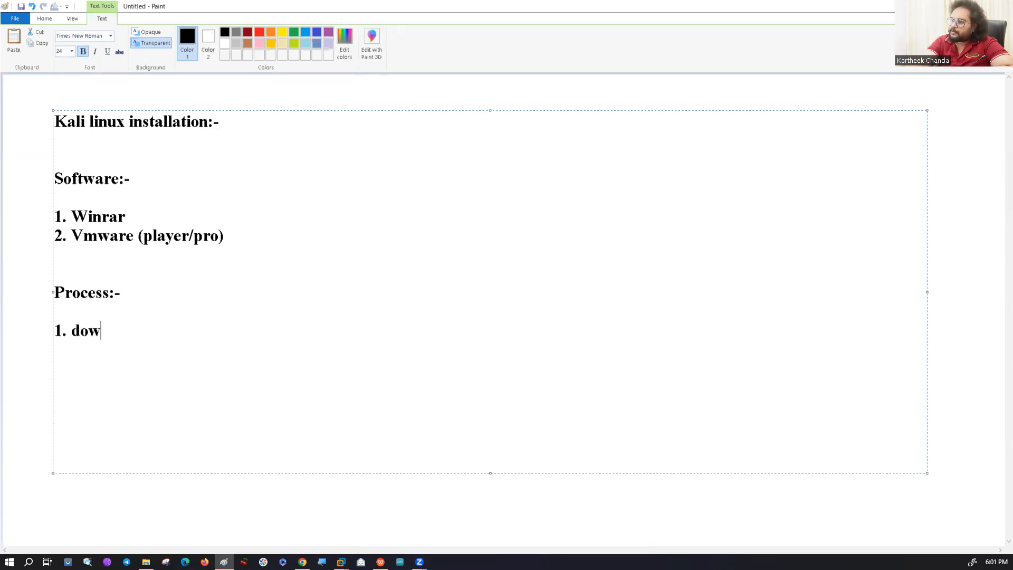
{"action": "type", "text": "nloda"}
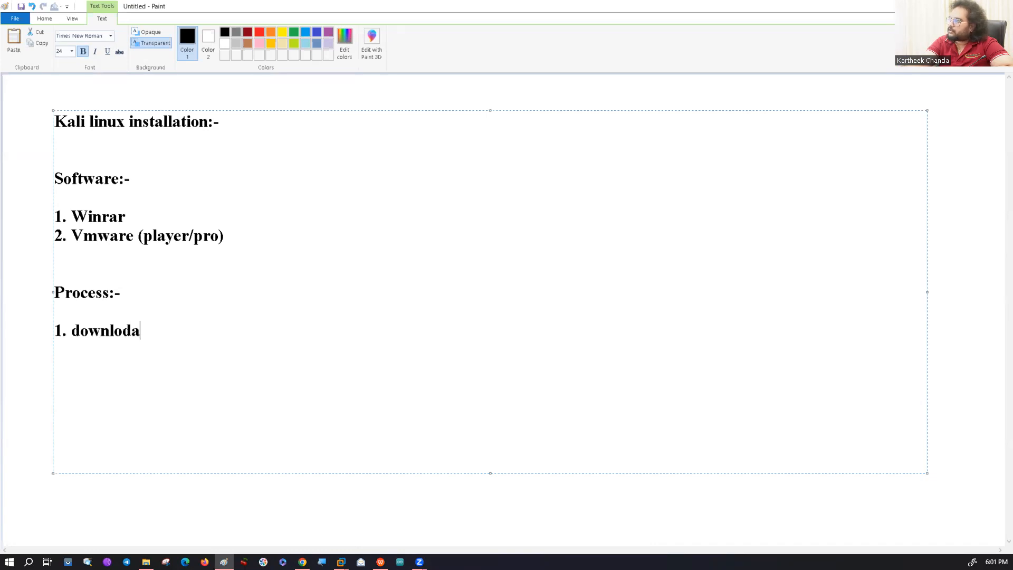
{"action": "key", "text": "BackSpace"}
{"action": "key", "text": "BackSpace"}
{"action": "key", "text": "BackSpace"}
{"action": "type", "text": "oad "}
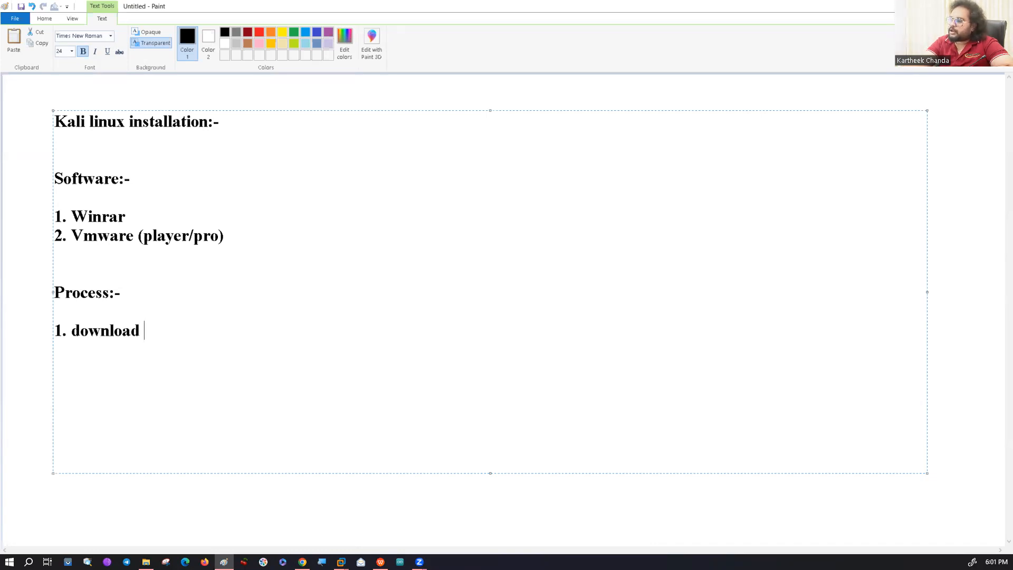
{"action": "type", "text": "kali "}
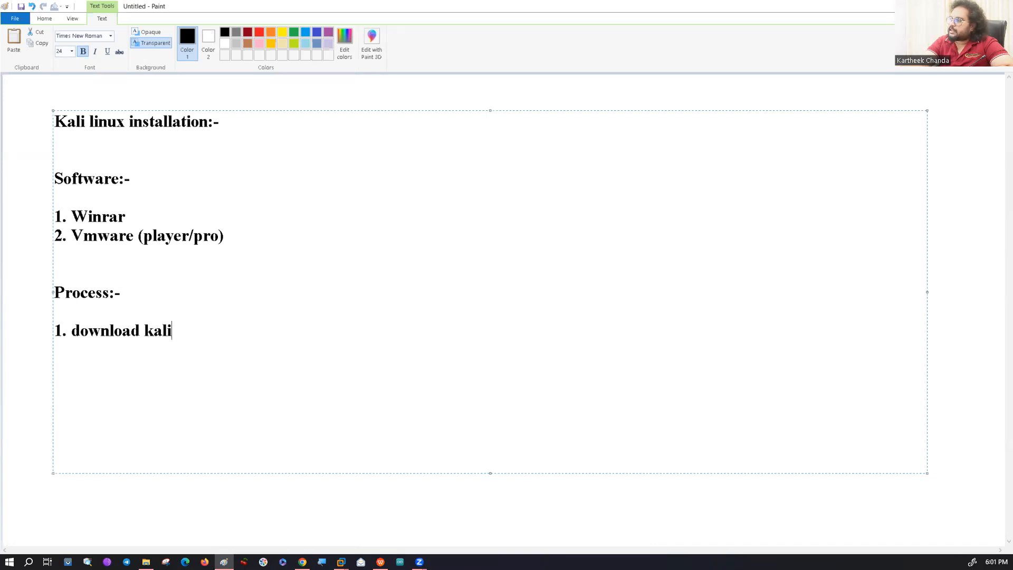
{"action": "type", "text": "vm "}
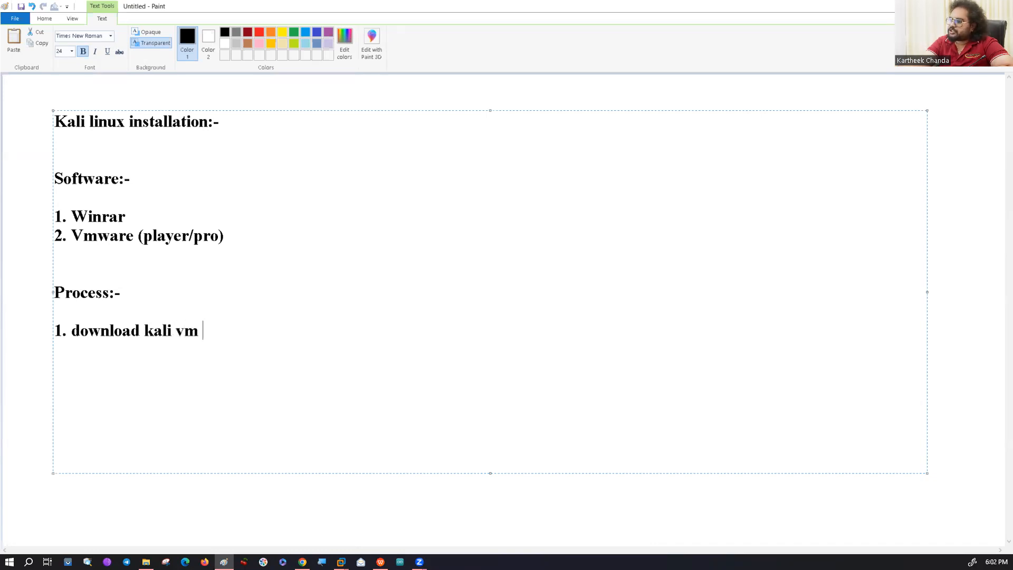
{"action": "type", "text": "image"}
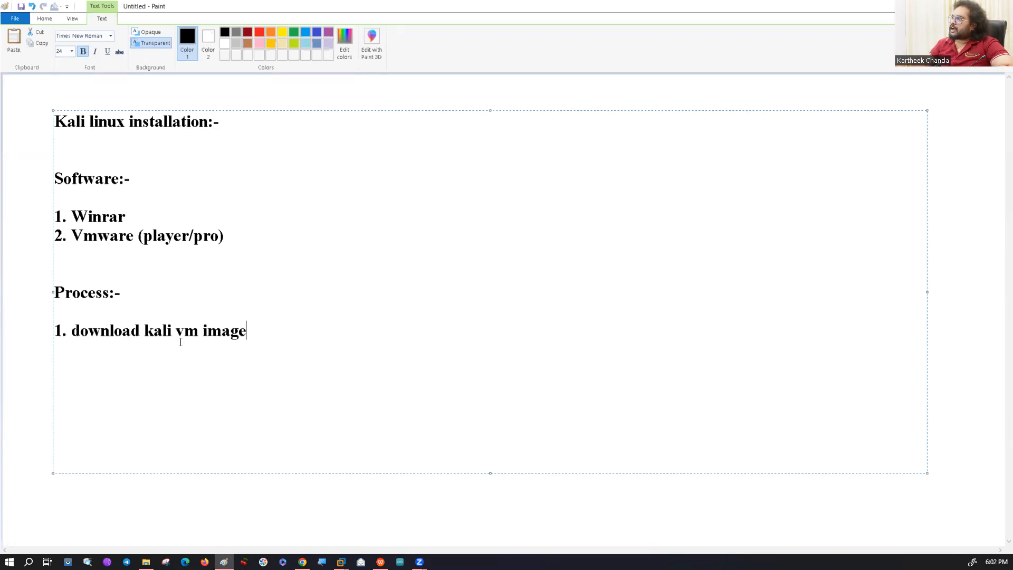
Insert the word "linux" before "vm" in the first process item.
{"action": "type", "text": "linuc"}
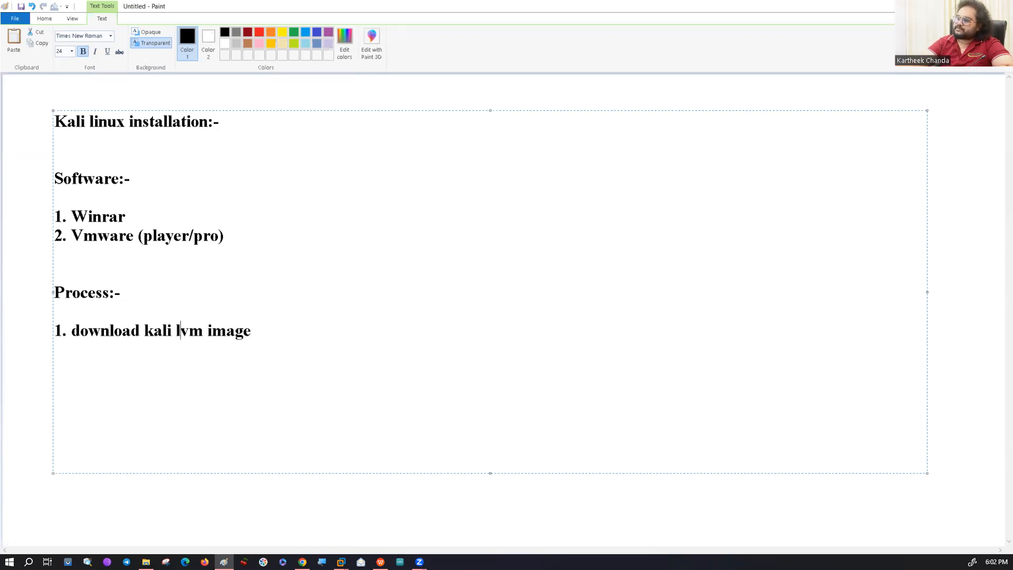
{"action": "key", "text": "BackSpace"}
{"action": "type", "text": "x"}
Append the source "(kali.org)" to the end of the first process item.
{"action": "left_click", "coordinate": [297, 332]}
{"action": "type", "text": "("}
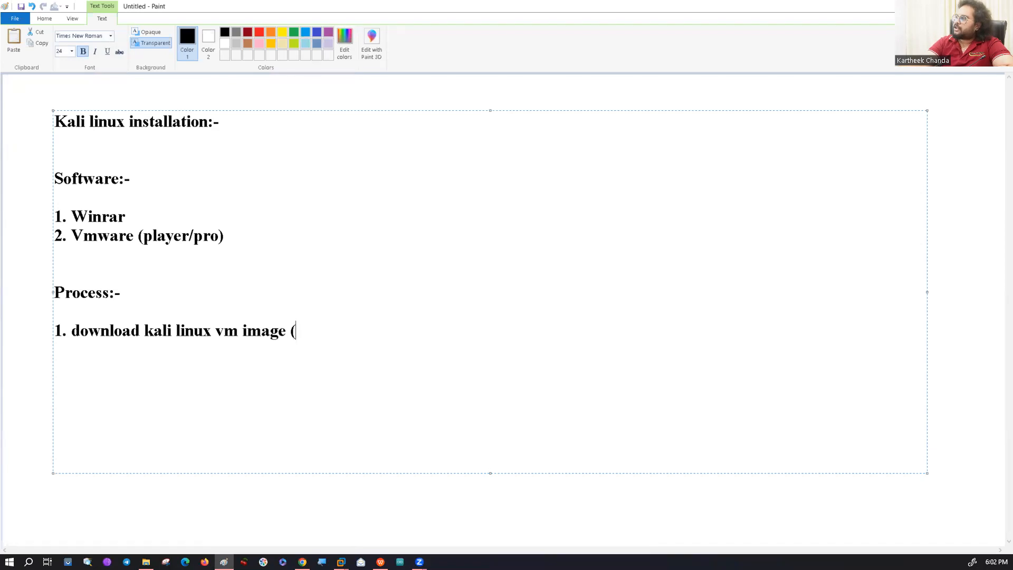
{"action": "type", "text": "kili"}
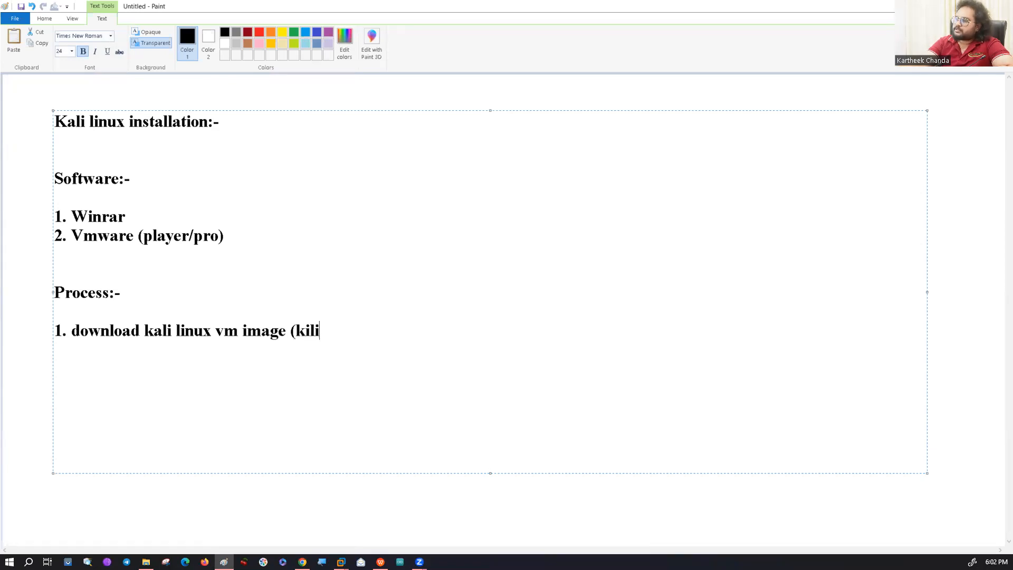
{"action": "key", "text": "BackSpace"}
{"action": "key", "text": "BackSpace"}
{"action": "type", "text": "ali"}
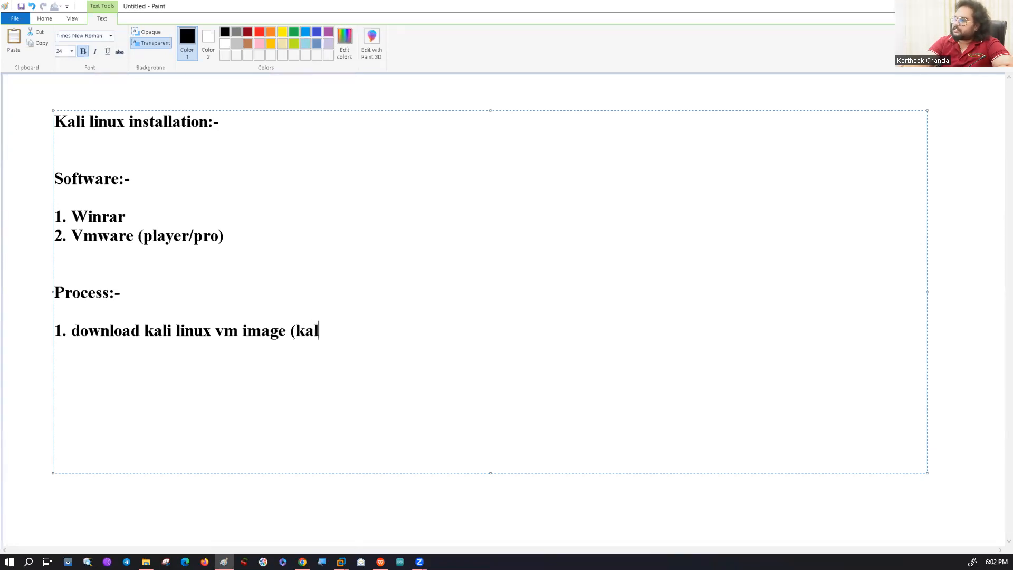
{"action": "type", "text": ".org)"}
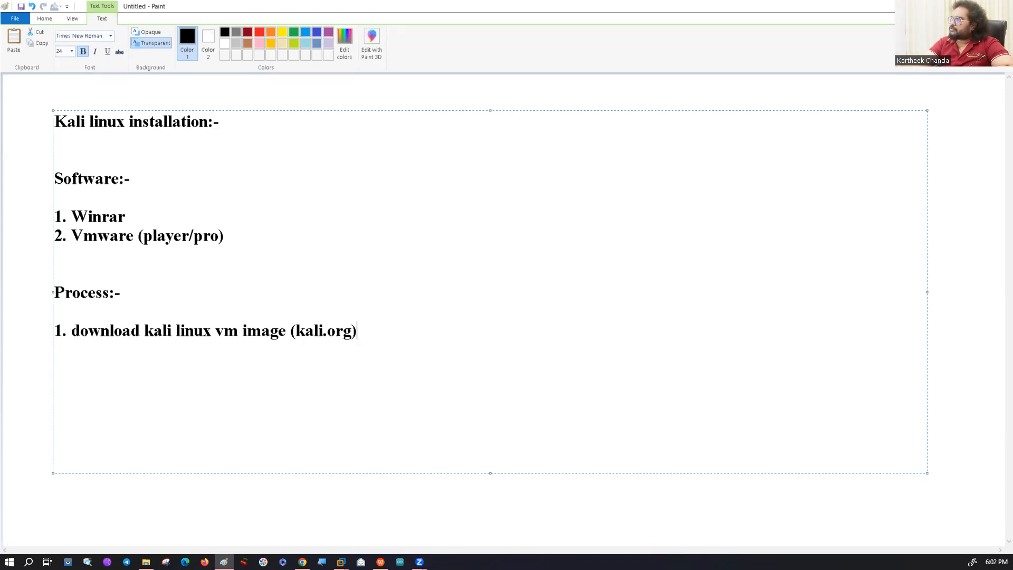
Capitalize the first letter of "download" in the first process item.
{"action": "key", "text": "Left"}
{"action": "key", "text": "Left"}
{"action": "key", "text": "Left"}
{"action": "key", "text": "Left"}
{"action": "key", "text": "Left"}
{"action": "key", "text": "Left"}
{"action": "key", "text": "Left"}
{"action": "key", "text": "Left"}
{"action": "key", "text": "Left"}
{"action": "key", "text": "Left"}
{"action": "key", "text": "Left"}
{"action": "key", "text": "Left"}
{"action": "key", "text": "Left"}
{"action": "key", "text": "Left"}
{"action": "key", "text": "Left"}
{"action": "key", "text": "Left"}
{"action": "key", "text": "Left"}
{"action": "key", "text": "Left"}
{"action": "key", "text": "Left"}
{"action": "key", "text": "Left"}
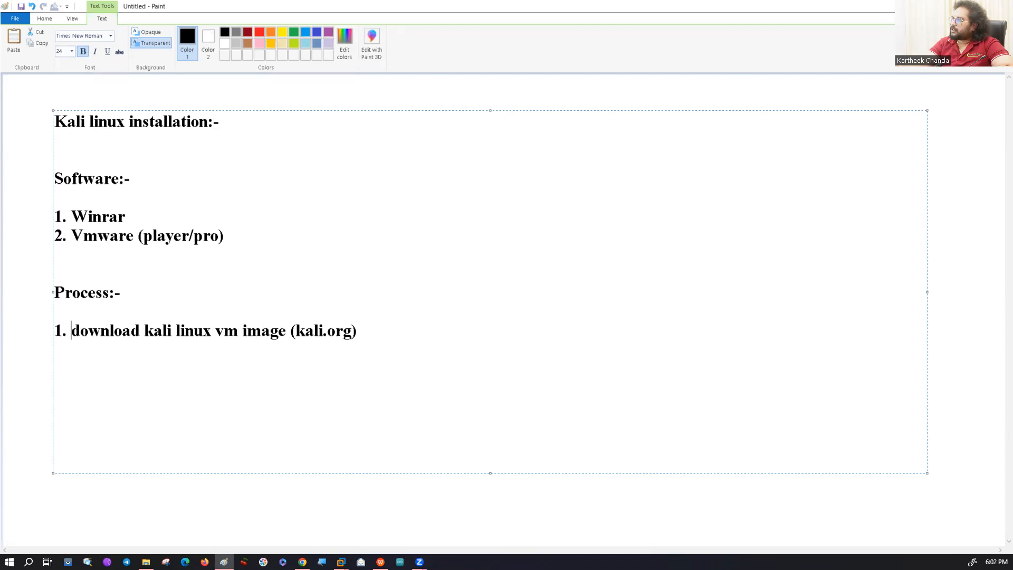
{"action": "key", "text": "BackSpace"}
{"action": "type", "text": "D"}
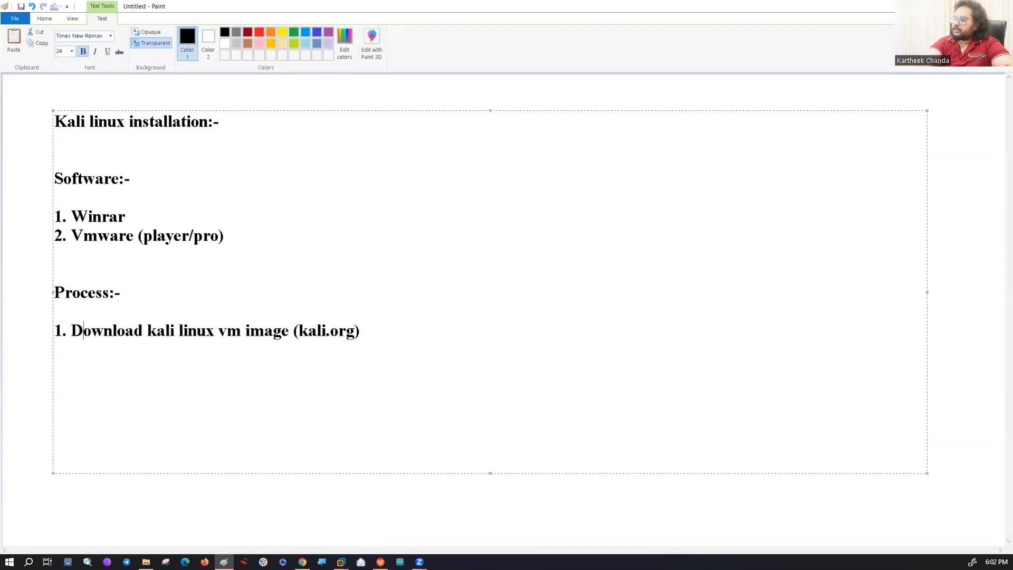
Insert the word "from" before "(kali.org)" in the first process item.
{"action": "key", "text": "Right"}
{"action": "key", "text": "Right"}
{"action": "key", "text": "Right"}
{"action": "key", "text": "Right"}
{"action": "key", "text": "Right"}
{"action": "key", "text": "Right"}
{"action": "key", "text": "Right"}
{"action": "key", "text": "Right"}
{"action": "key", "text": "Right"}
{"action": "key", "text": "Right"}
{"action": "key", "text": "Right"}
{"action": "key", "text": "Right"}
{"action": "key", "text": "Right"}
{"action": "key", "text": "Right"}
{"action": "key", "text": "Right"}
{"action": "key", "text": "Right"}
{"action": "key", "text": "Right"}
{"action": "key", "text": "Right"}
{"action": "key", "text": "Right"}
{"action": "key", "text": "Right"}
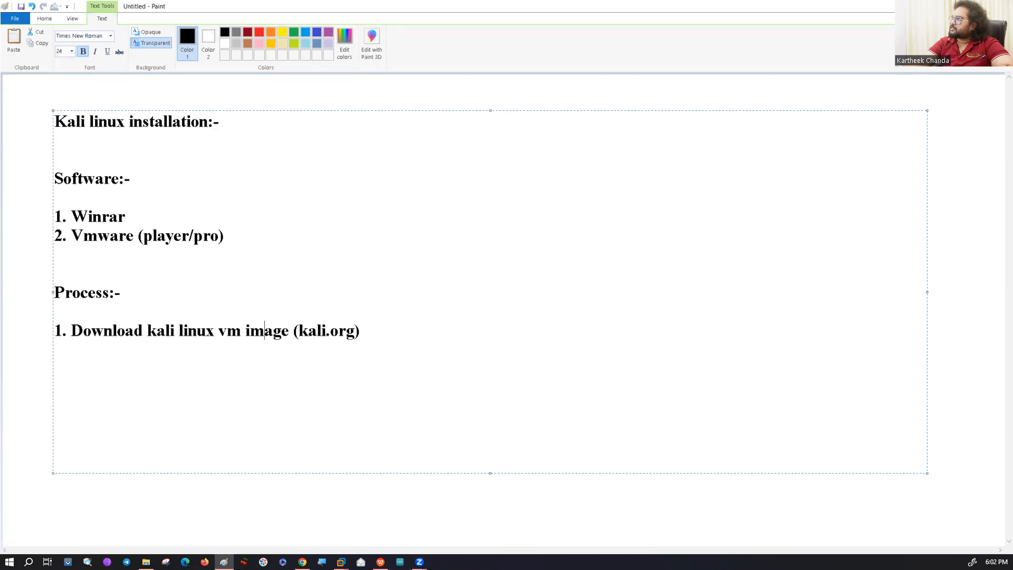
{"action": "key", "text": "Right"}
{"action": "key", "text": "Left"}
{"action": "key", "text": "Left"}
{"action": "key", "text": "Left"}
{"action": "key", "text": "Left"}
{"action": "key", "text": "Left"}
{"action": "key", "text": "Left"}
{"action": "key", "text": "Left"}
{"action": "key", "text": "Left"}
{"action": "key", "text": "Left"}
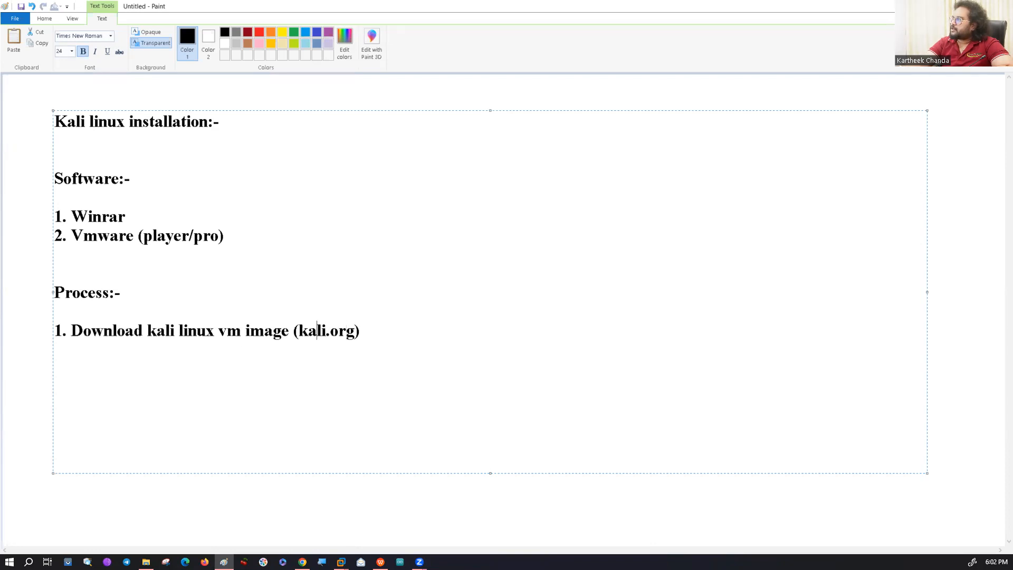
{"action": "type", "text": "from"}
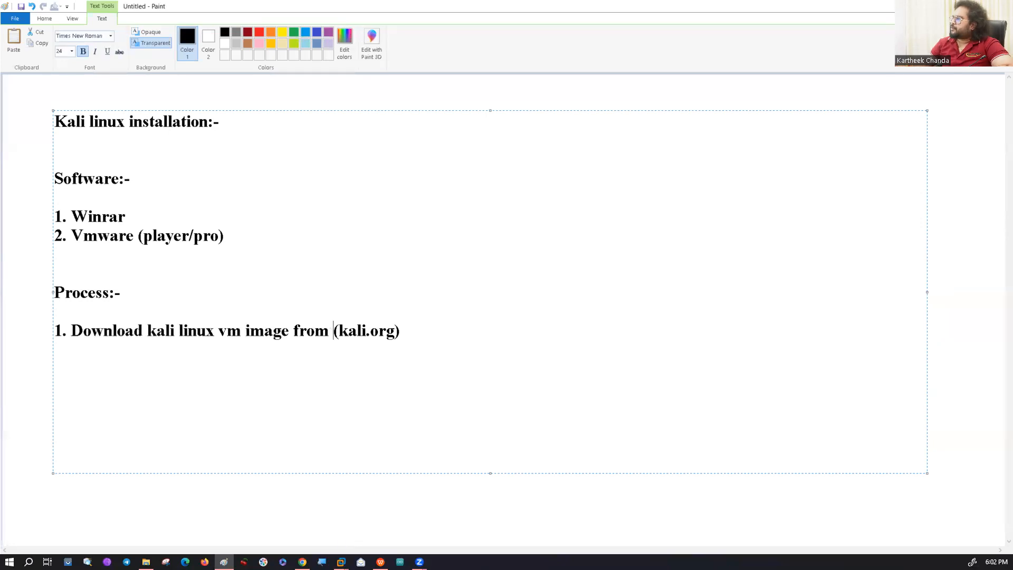
Switch to Chrome and open the kali.org website in a new tab.
{"action": "left_click", "coordinate": [303, 562]}
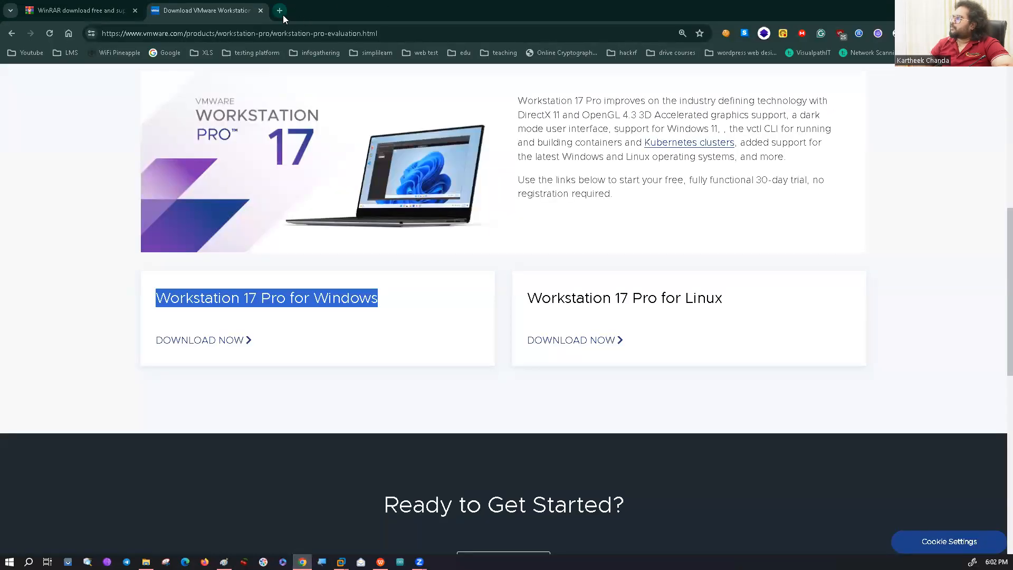
{"action": "left_click", "coordinate": [283, 14]}
{"action": "type", "text": "kali .org"}
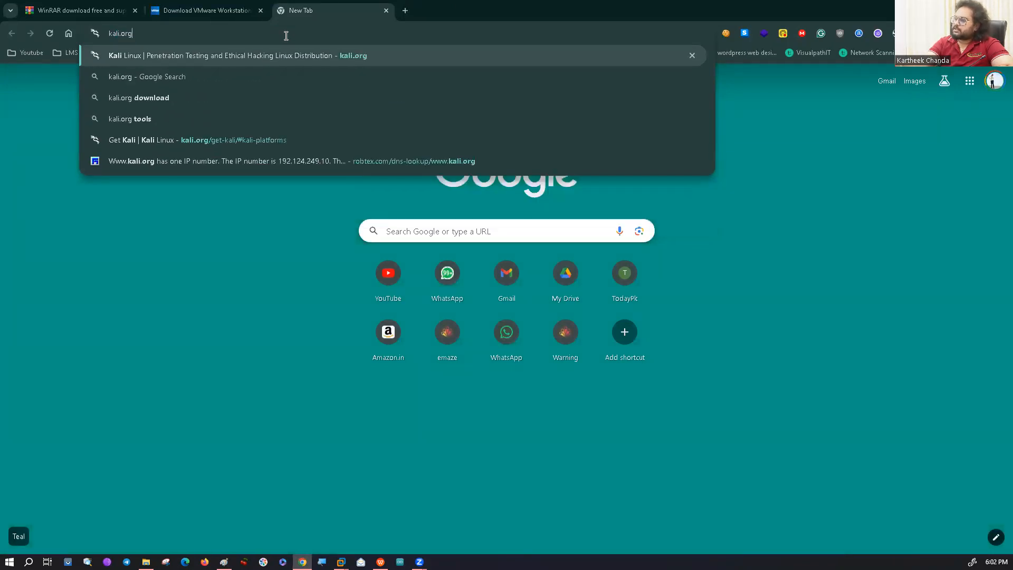
{"action": "key", "text": "Return"}
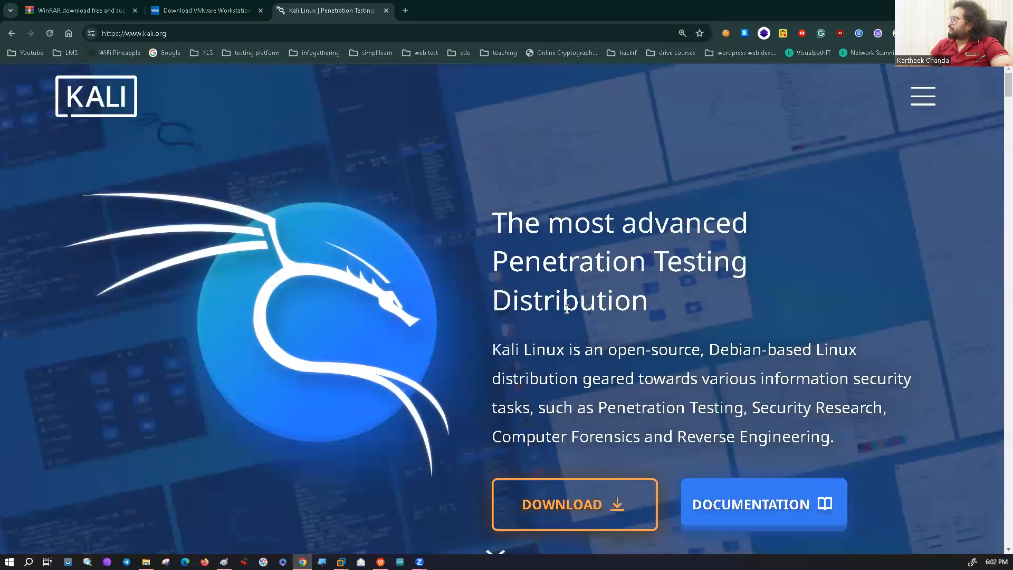
Open the Kali download page and go to its Virtual Machines images.
{"action": "scroll", "coordinate": [562, 497], "scroll_direction": "down", "scroll_amount": 3}
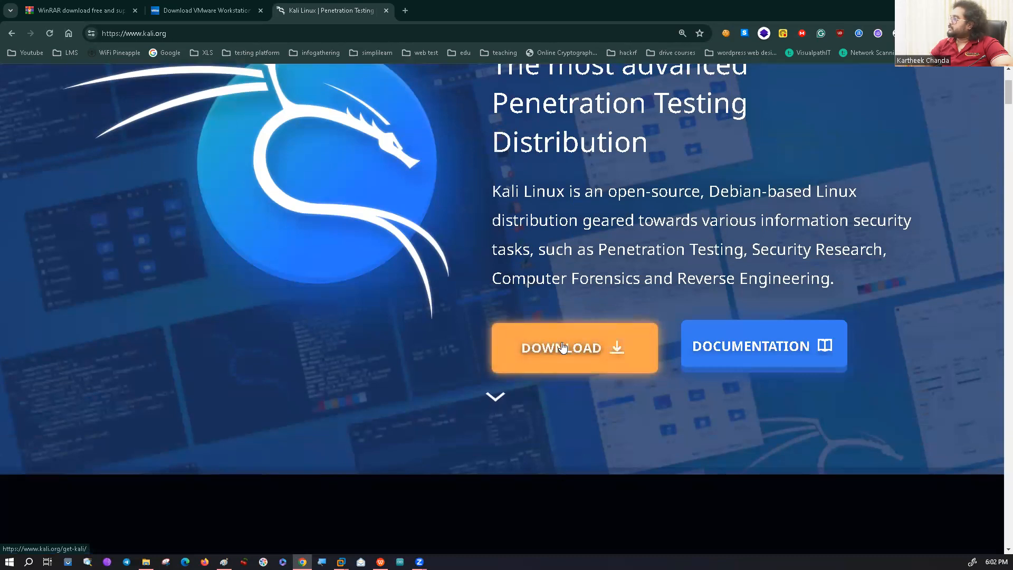
{"action": "left_click", "coordinate": [569, 349]}
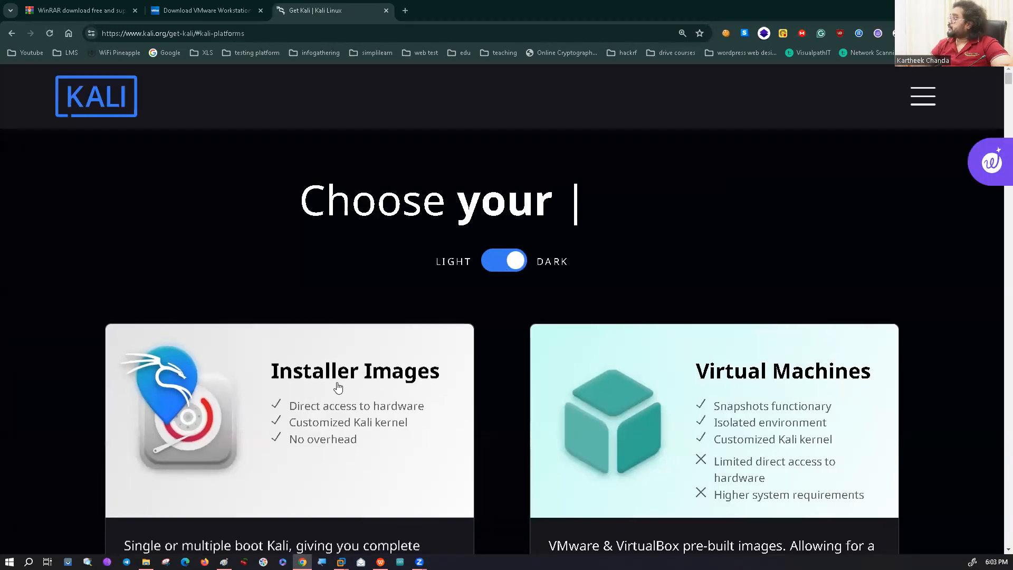
{"action": "scroll", "coordinate": [336, 391], "scroll_direction": "down", "scroll_amount": 2}
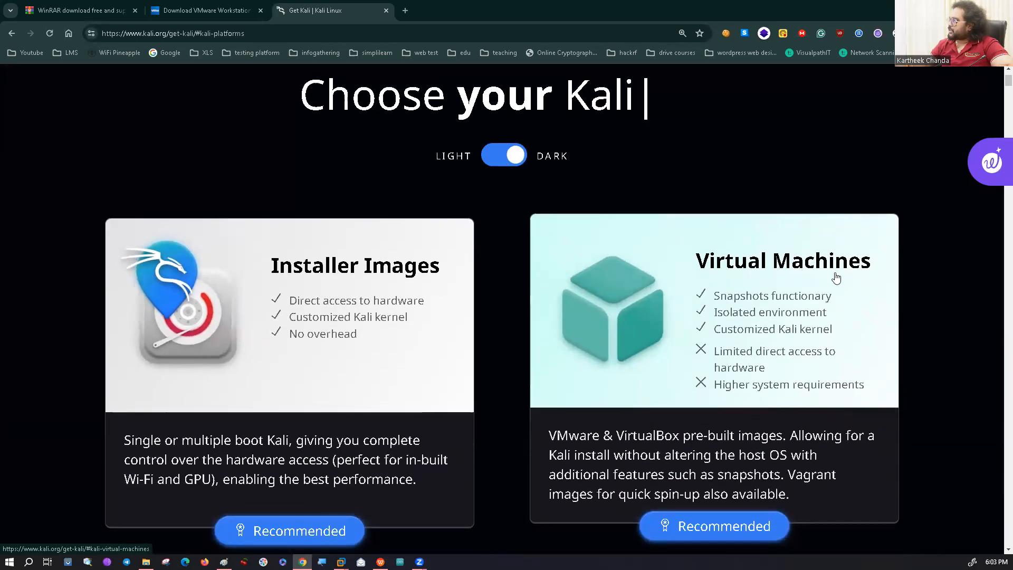
{"action": "scroll", "coordinate": [846, 289], "scroll_direction": "down", "scroll_amount": 1}
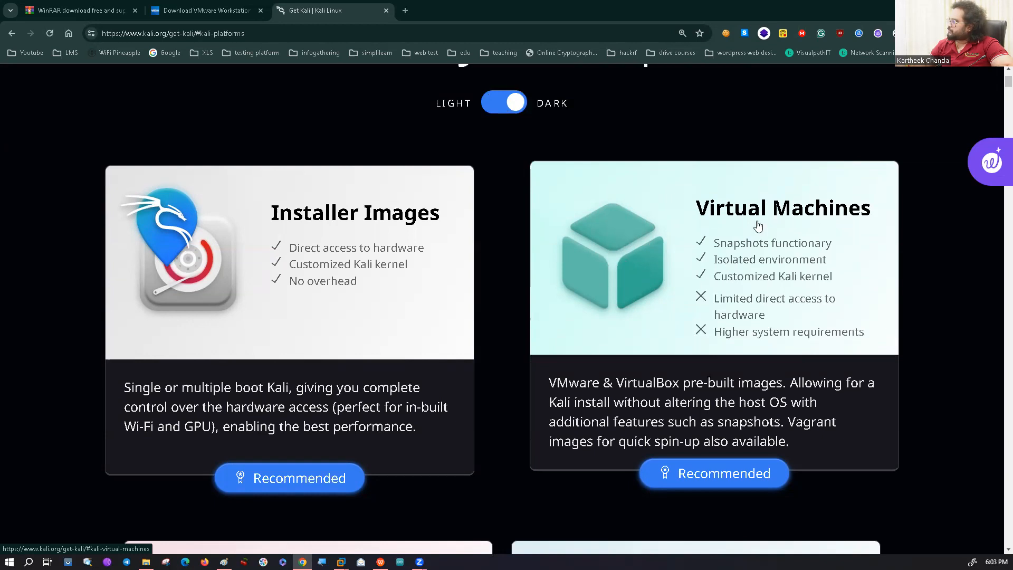
{"action": "left_click", "coordinate": [698, 258]}
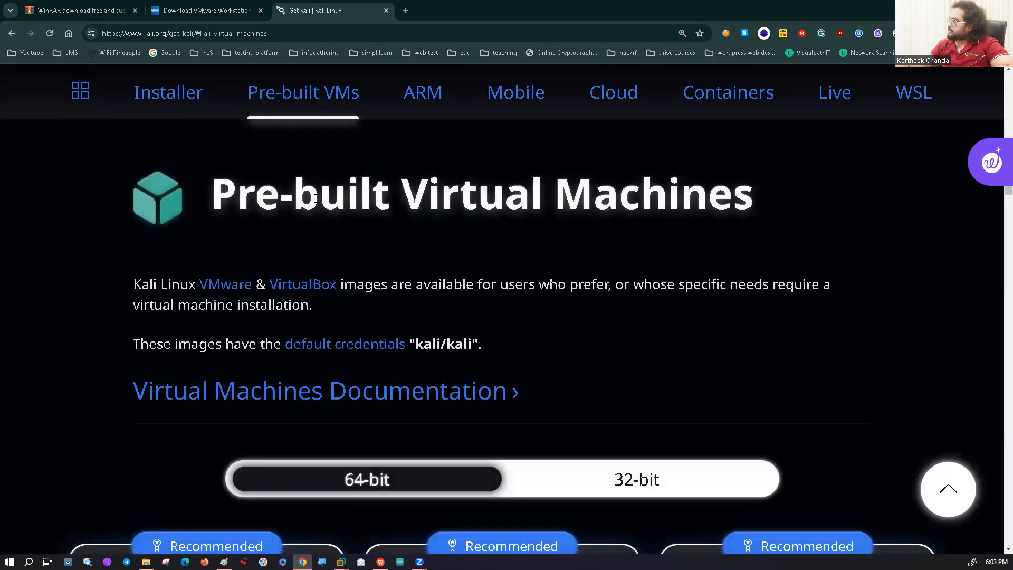
Highlight the "Pre-built Virtual Machines" heading and examine the 64-bit VMware image's download option.
{"action": "left_click_drag", "start_coordinate": [211, 197], "coordinate": [759, 220]}
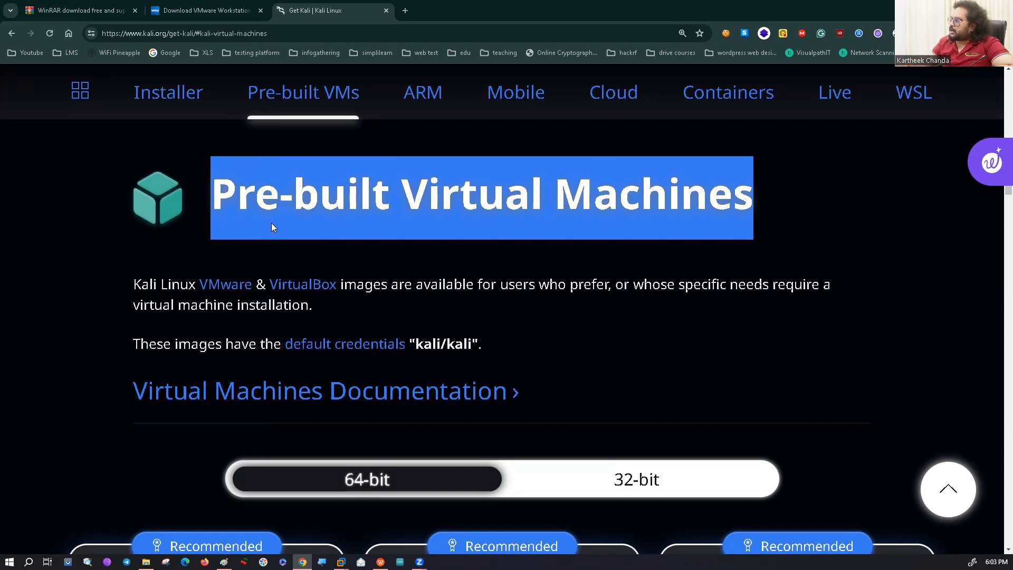
{"action": "scroll", "coordinate": [271, 227], "scroll_direction": "down", "scroll_amount": 7}
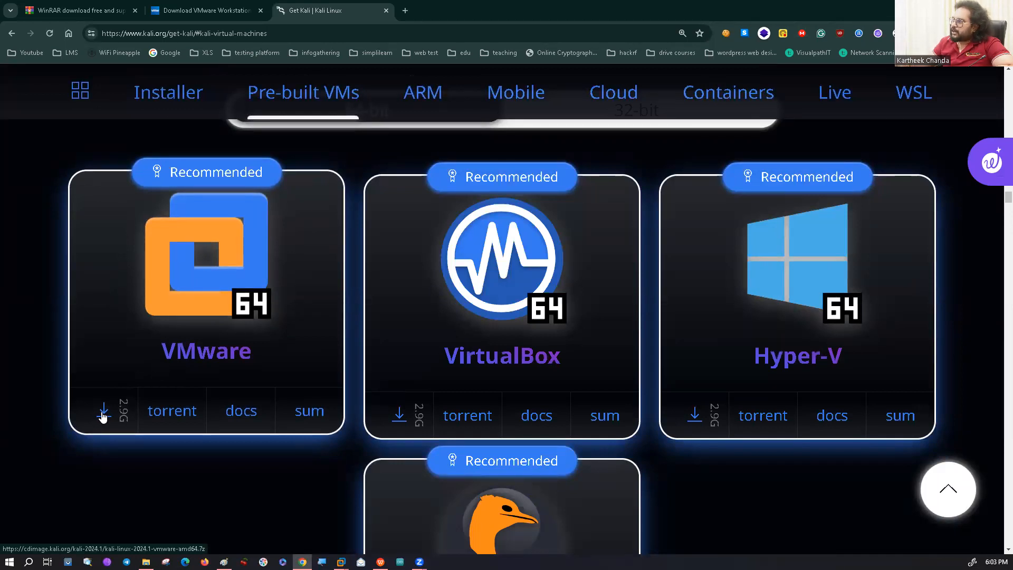
{"action": "scroll", "coordinate": [103, 417], "scroll_direction": "down", "scroll_amount": 2}
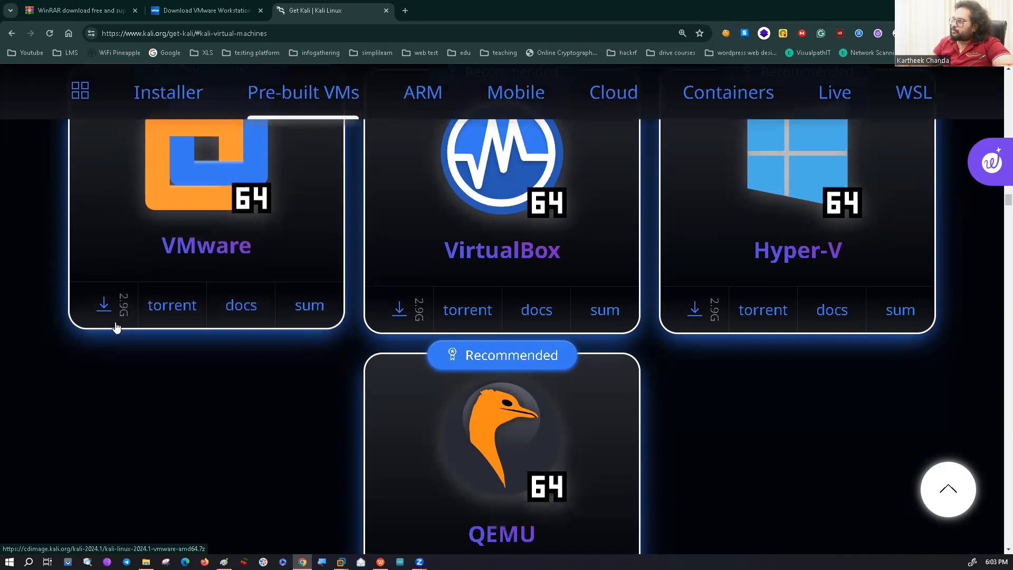
{"action": "scroll", "coordinate": [156, 280], "scroll_direction": "up", "scroll_amount": 2}
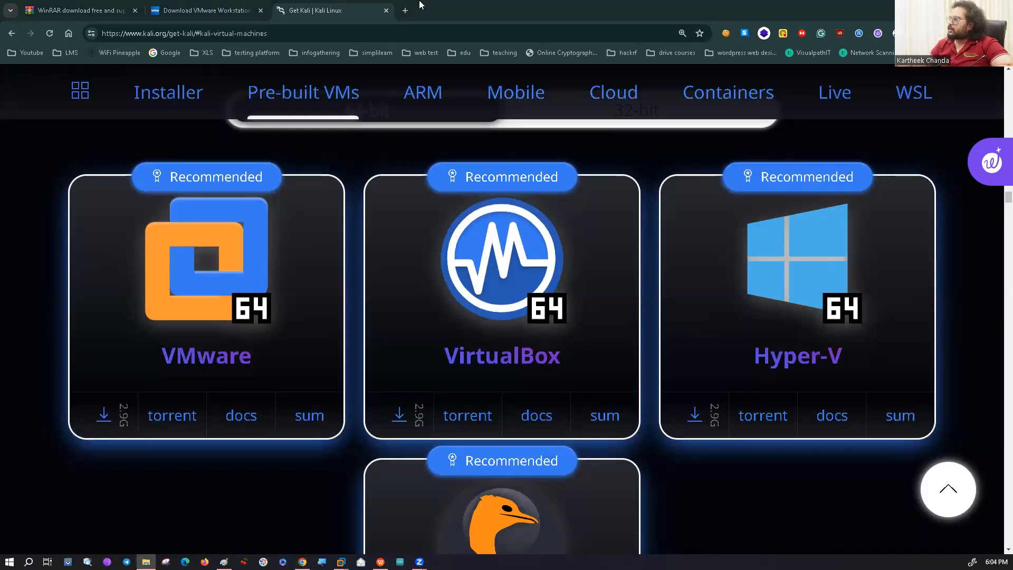
Switch to File Explorer and open the kali folder inside the vmwares folder on drive C:.
{"action": "left_click_drag", "start_coordinate": [421, 0], "coordinate": [421, 3]}
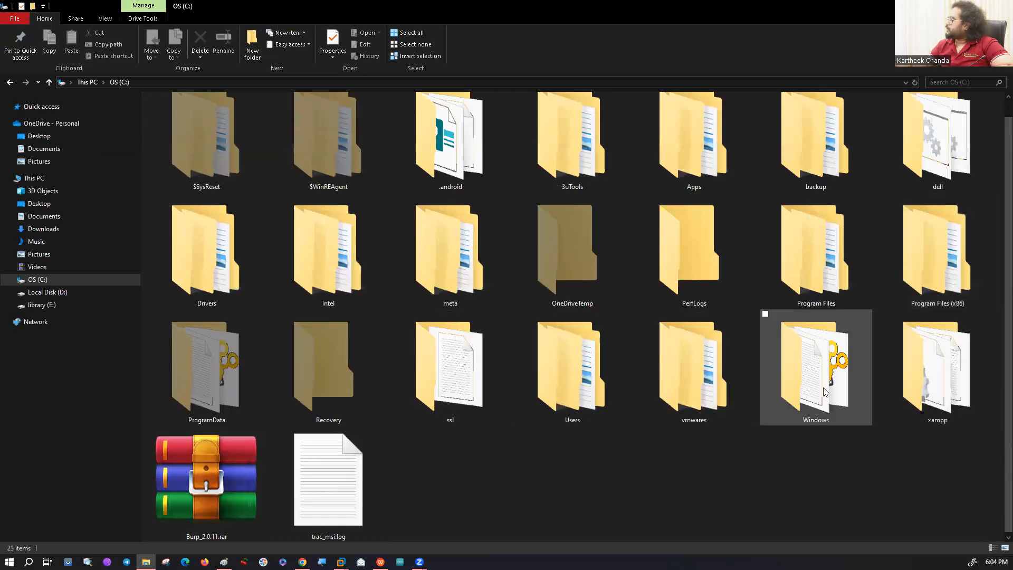
{"action": "left_click", "coordinate": [671, 389]}
{"action": "double_click", "coordinate": [671, 389]}
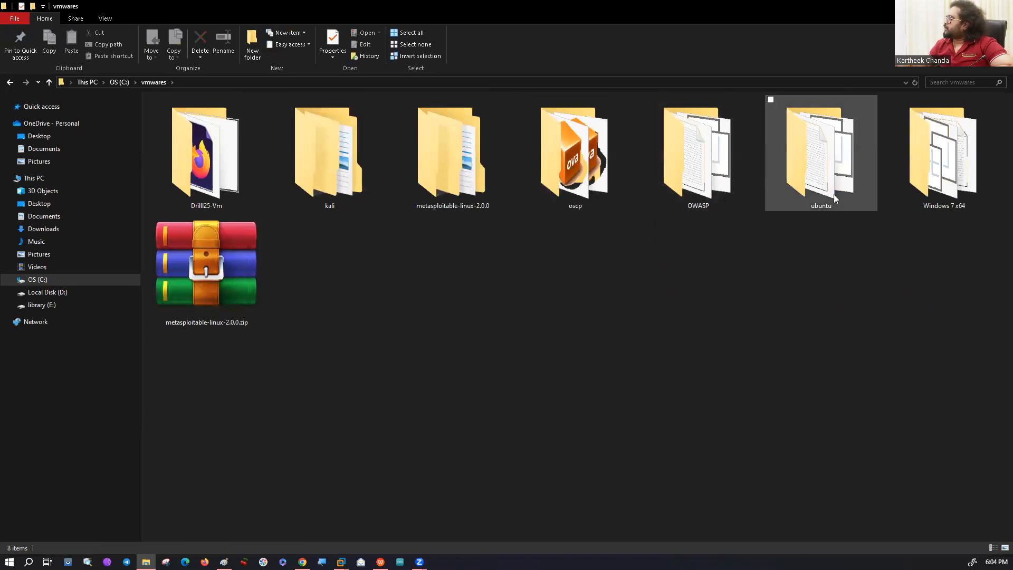
{"action": "left_click", "coordinate": [328, 179]}
{"action": "double_click", "coordinate": [327, 179]}
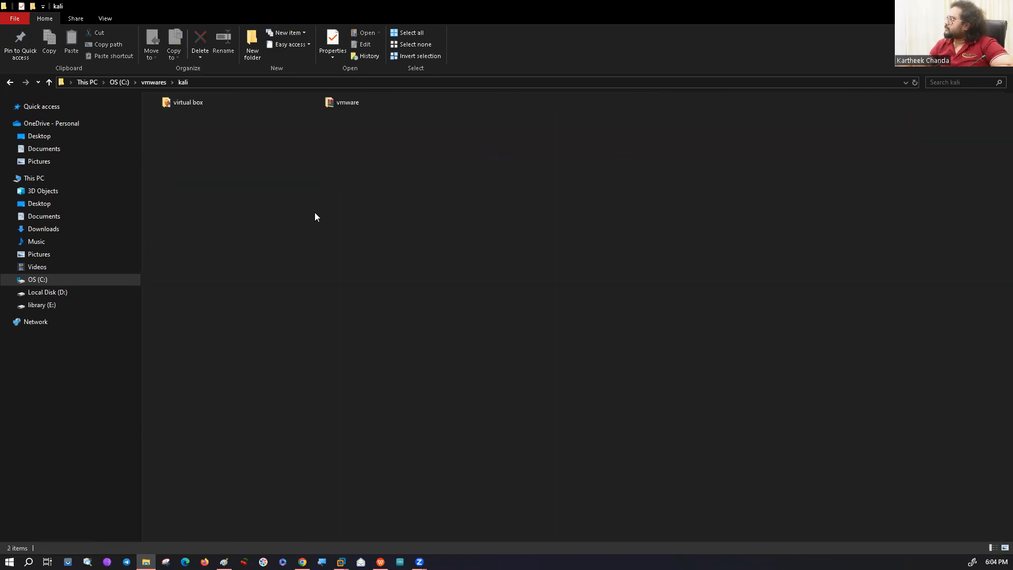
Open the vmware folder and examine the extraction options for the kali-linux-2022.2-vmware-amd64.7z archive without extracting it.
{"action": "double_click", "coordinate": [328, 102]}
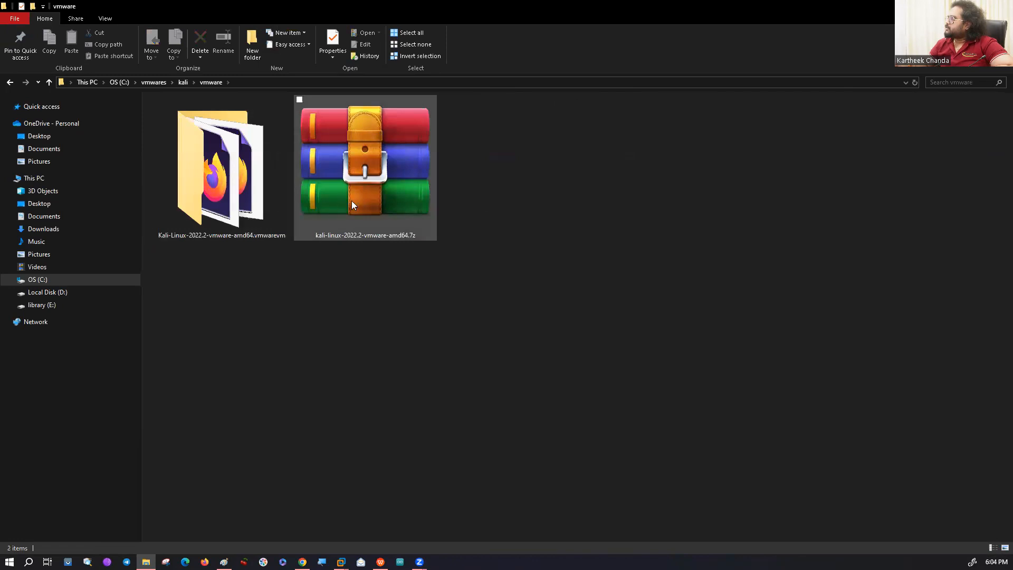
{"action": "left_click", "coordinate": [406, 223]}
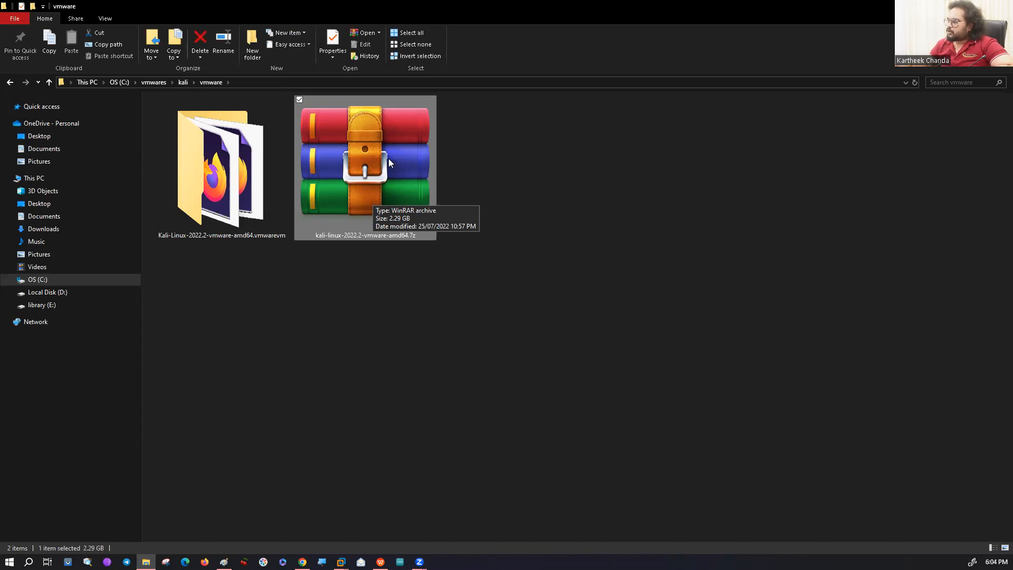
{"action": "left_click", "coordinate": [367, 313]}
{"action": "left_click", "coordinate": [363, 180]}
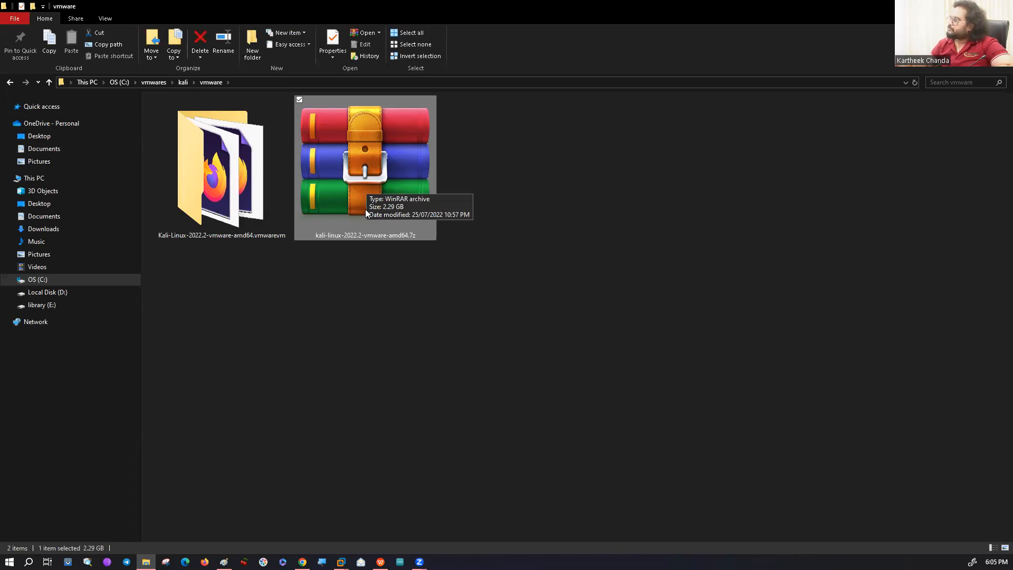
{"action": "right_click", "coordinate": [376, 190]}
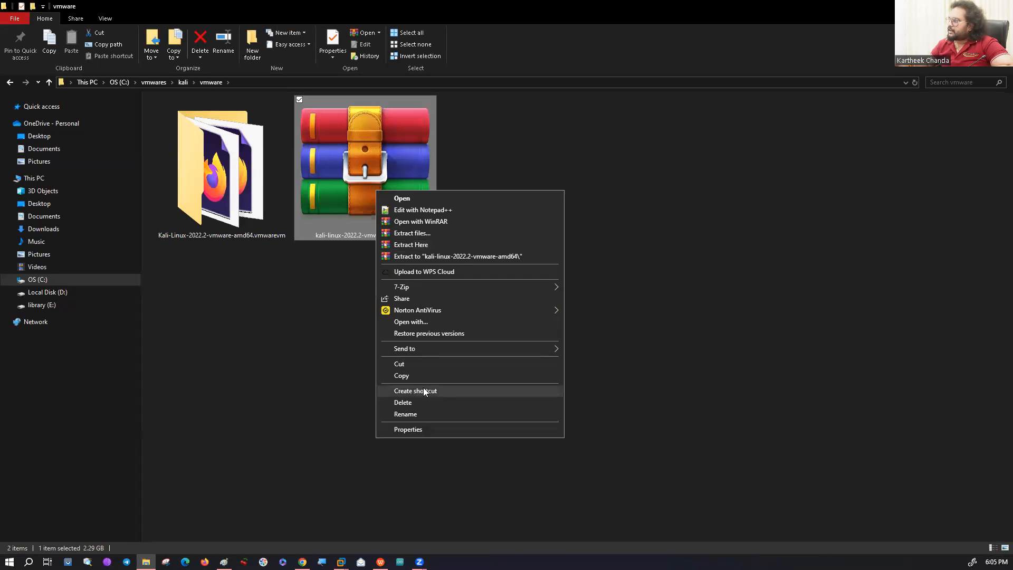
{"action": "mouse_move", "coordinate": [522, 348]}
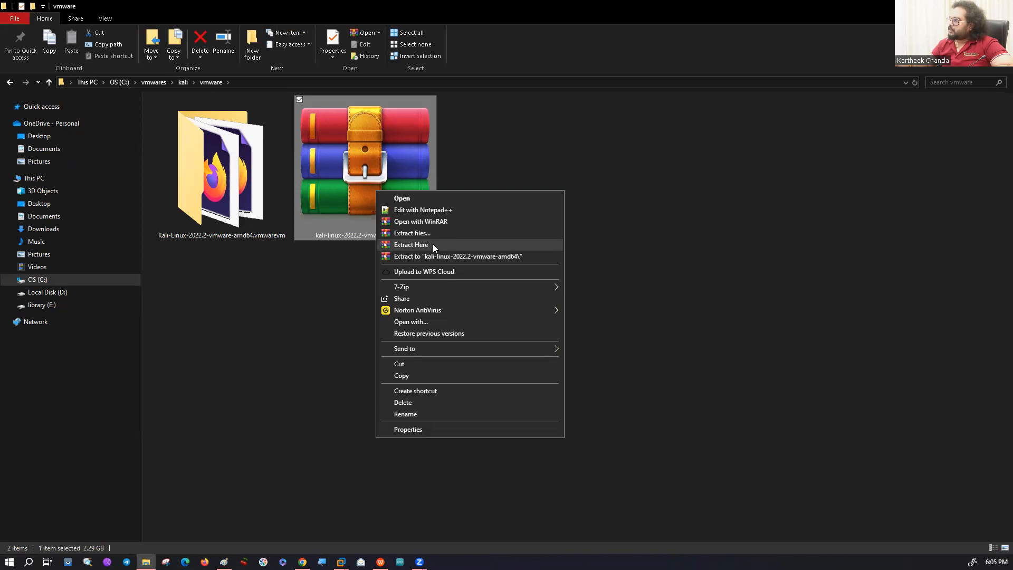
{"action": "left_click", "coordinate": [354, 295]}
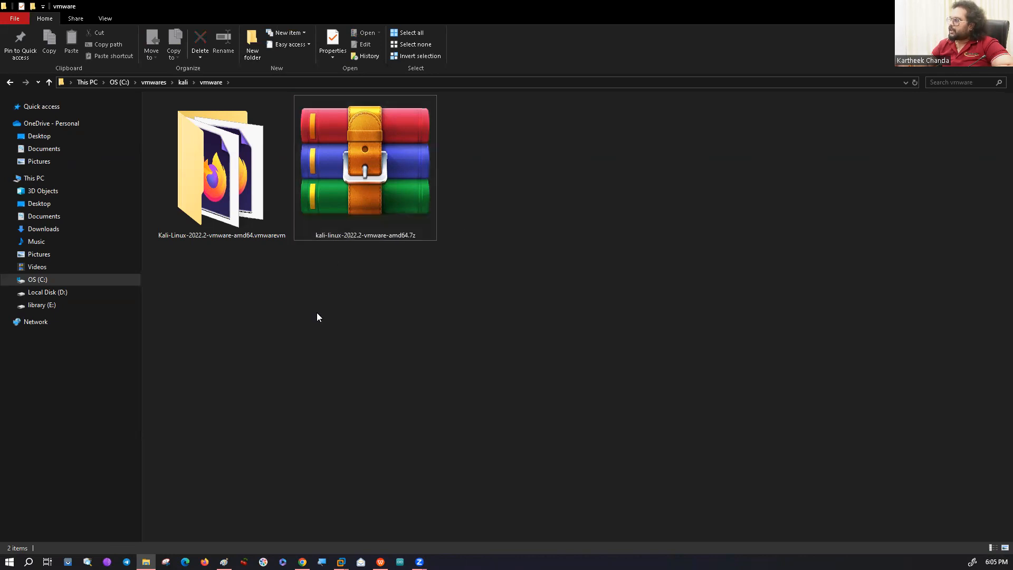
Open the extracted Kali-Linux-2022.2-vmware-amd64.vmwarevm folder, select the Kali-Linux-2022.2-vmware-amd64.vmx file and look through the folder's other files.
{"action": "left_click", "coordinate": [208, 163]}
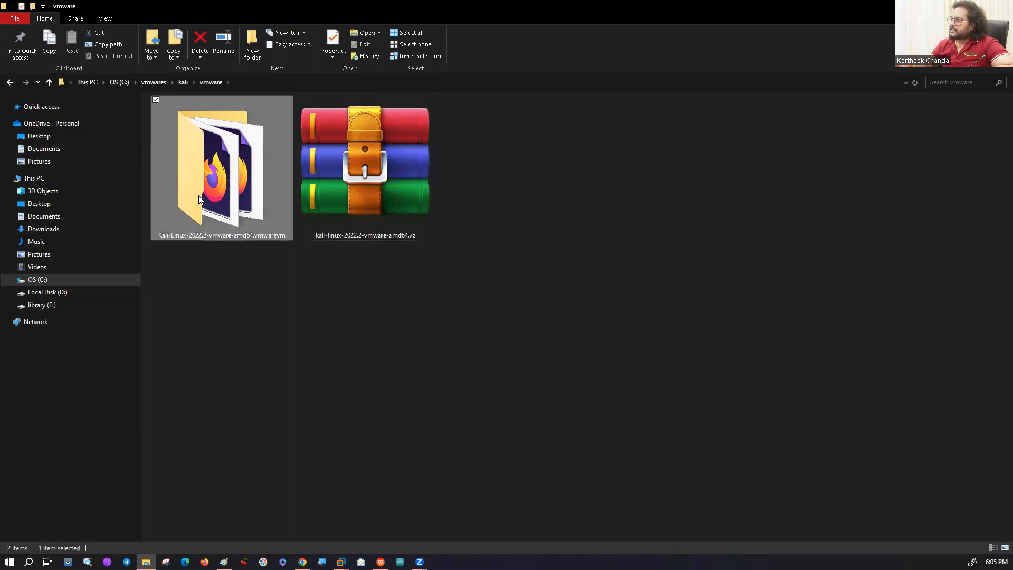
{"action": "left_click", "coordinate": [369, 180]}
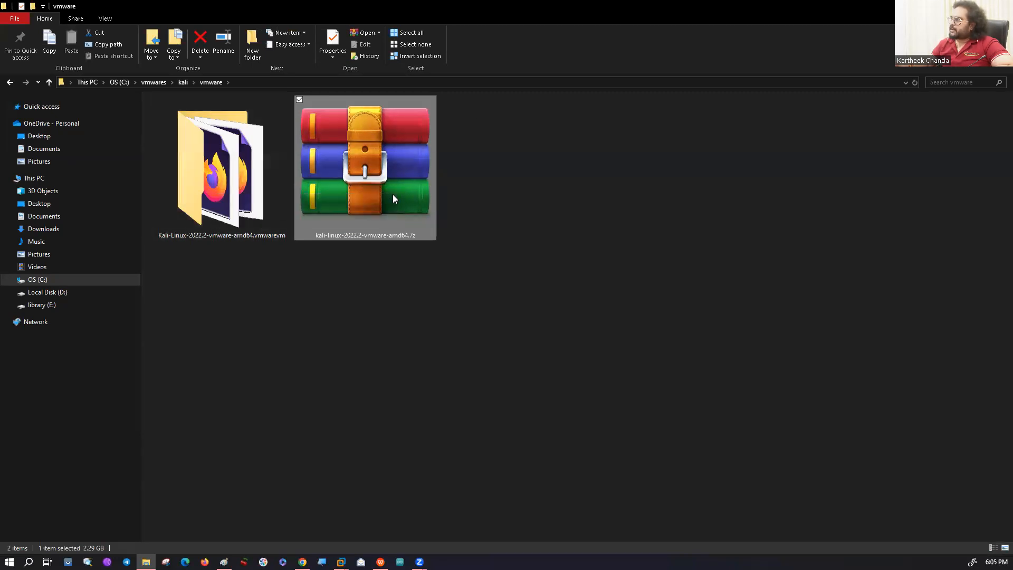
{"action": "left_click", "coordinate": [223, 202]}
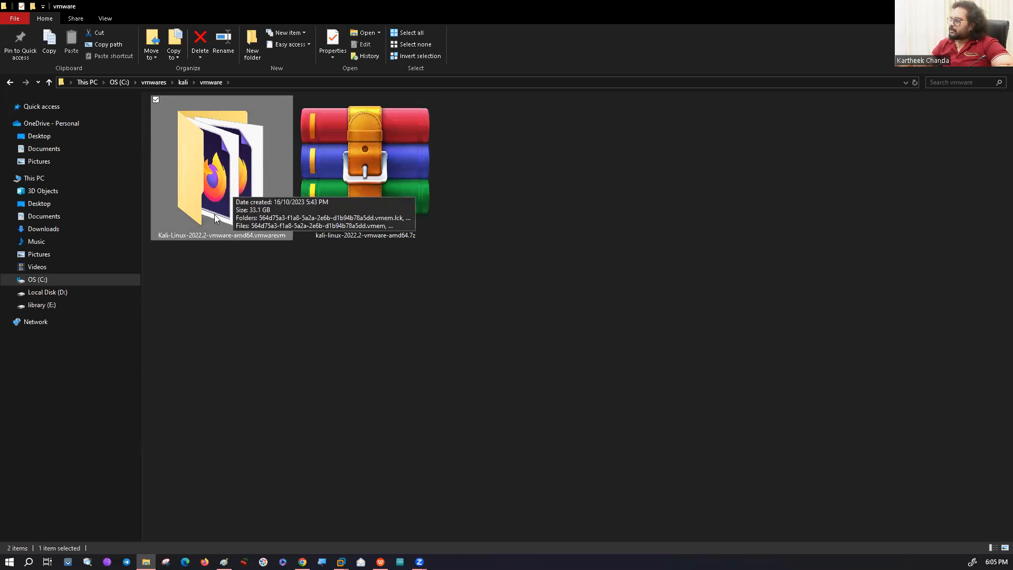
{"action": "double_click", "coordinate": [218, 167]}
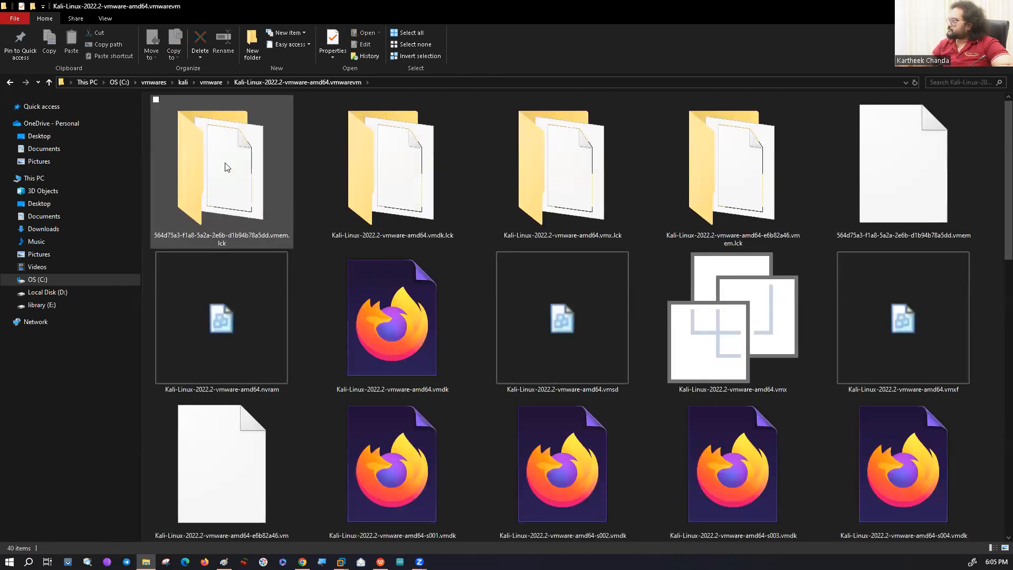
{"action": "left_click", "coordinate": [718, 333]}
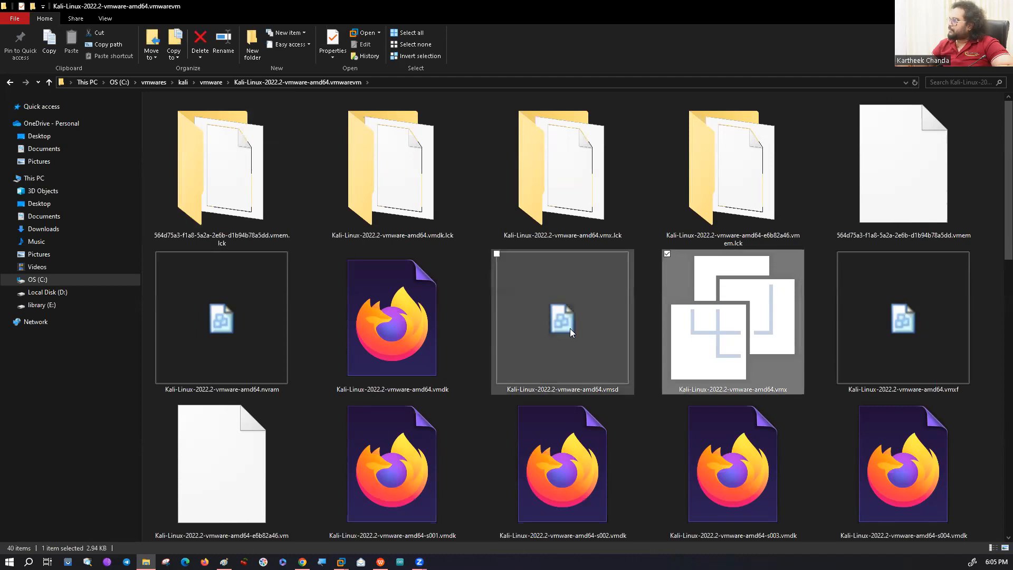
{"action": "scroll", "coordinate": [569, 328], "scroll_direction": "down", "scroll_amount": 10}
{"action": "scroll", "coordinate": [571, 330], "scroll_direction": "up", "scroll_amount": 10}
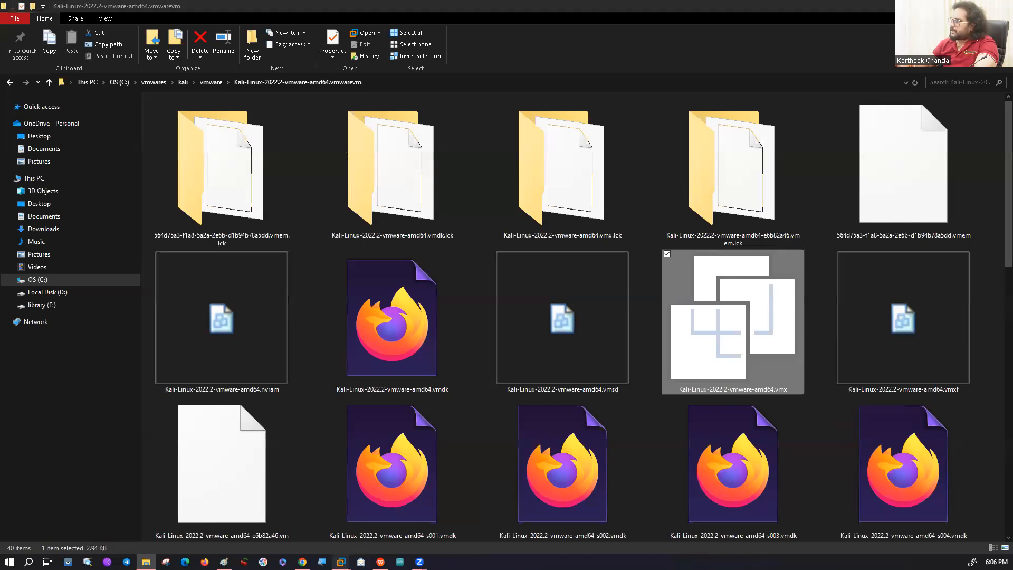
Switch to VMware Workstation and power off the running Kali-Linux-2022.2-vmware-amd64 virtual machine.
{"action": "mouse_move", "coordinate": [340, 561]}
{"action": "left_click", "coordinate": [322, 527]}
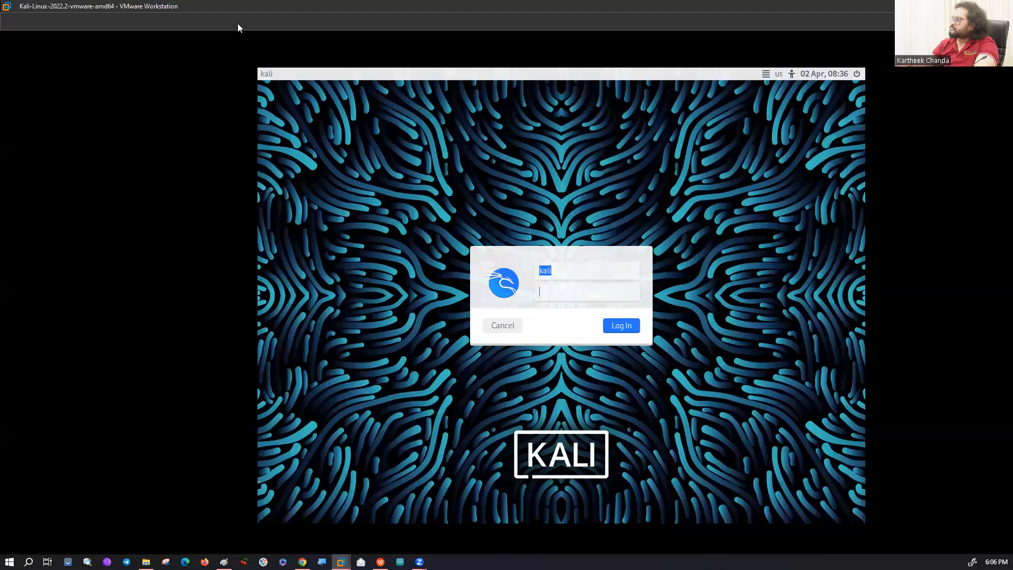
{"action": "left_click", "coordinate": [260, 42]}
{"action": "left_click", "coordinate": [489, 298]}
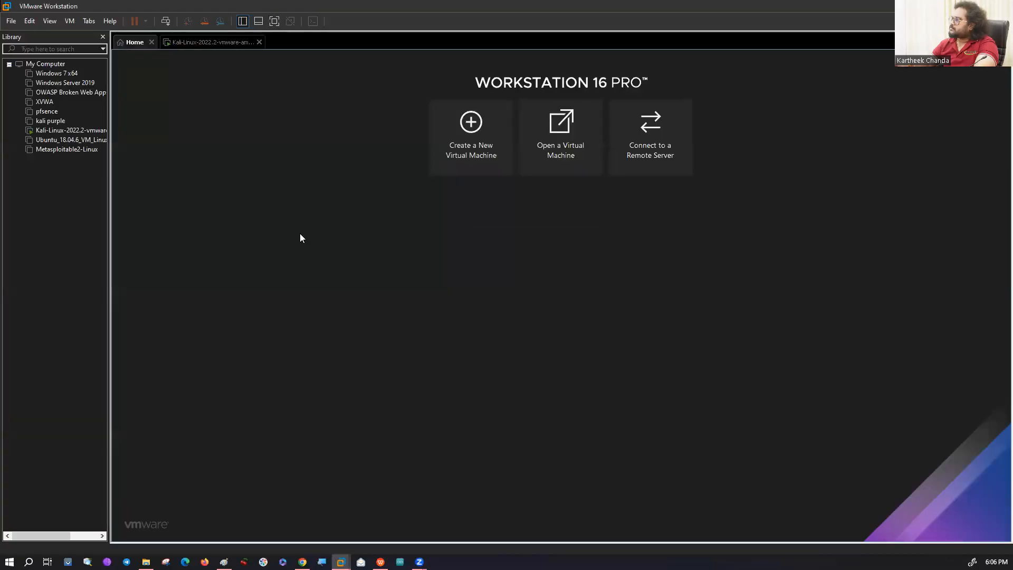
Open the Kali-Linux-2022.2-vmware-amd64 machine from the library, review its device settings, and check its extracted folder in File Explorer.
{"action": "left_click", "coordinate": [74, 132]}
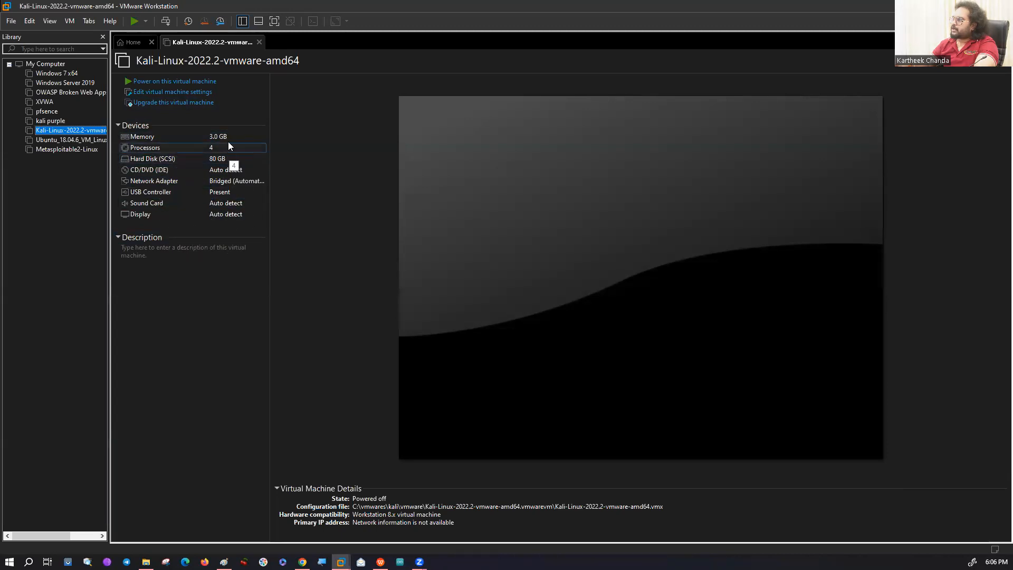
{"action": "left_click", "coordinate": [228, 215]}
{"action": "left_click", "coordinate": [226, 158]}
{"action": "left_click", "coordinate": [141, 82]}
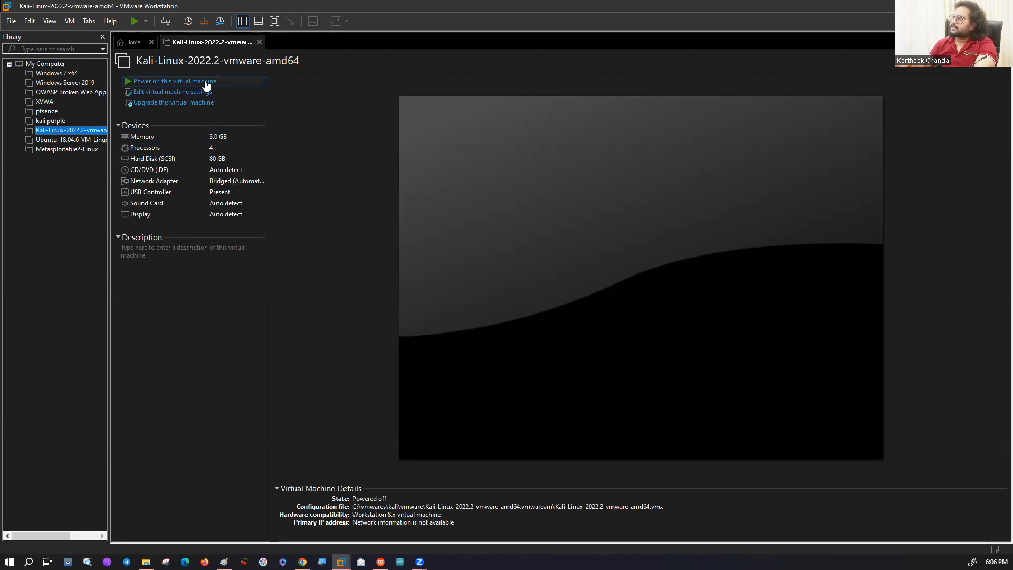
{"action": "left_click", "coordinate": [146, 562]}
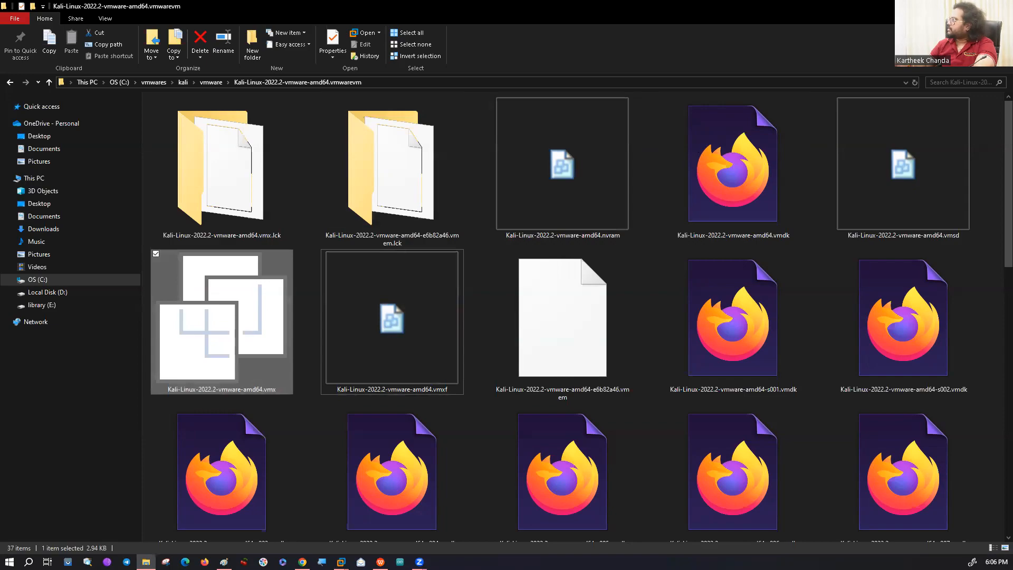
{"action": "left_click", "coordinate": [952, 6]}
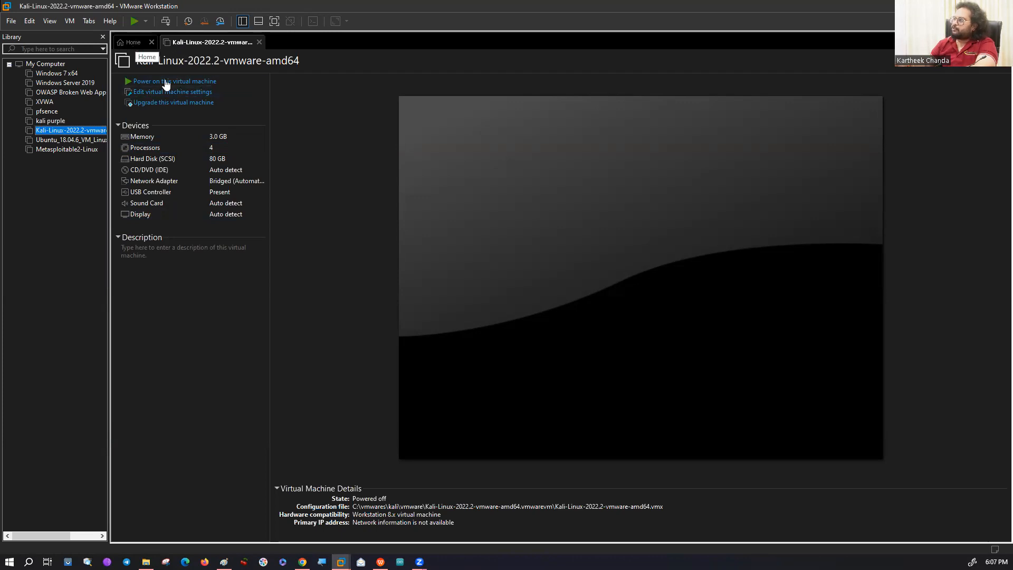
Start opening a virtual machine, select Kali-Linux-2022.2-vmware-amd64.vmx inside C:\vmwares\kali\vmware, and cancel without opening it.
{"action": "left_click", "coordinate": [129, 42]}
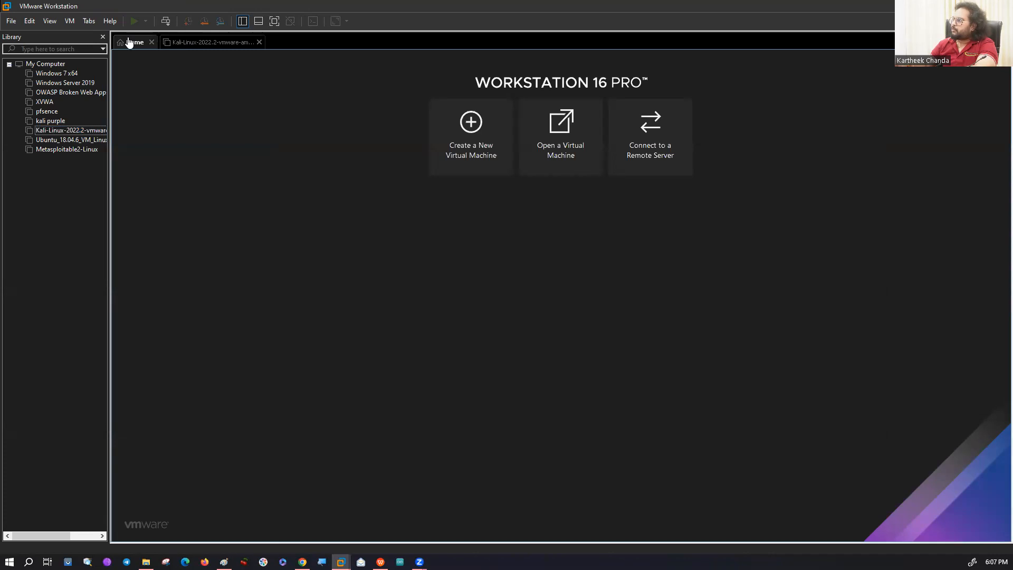
{"action": "left_click", "coordinate": [557, 143]}
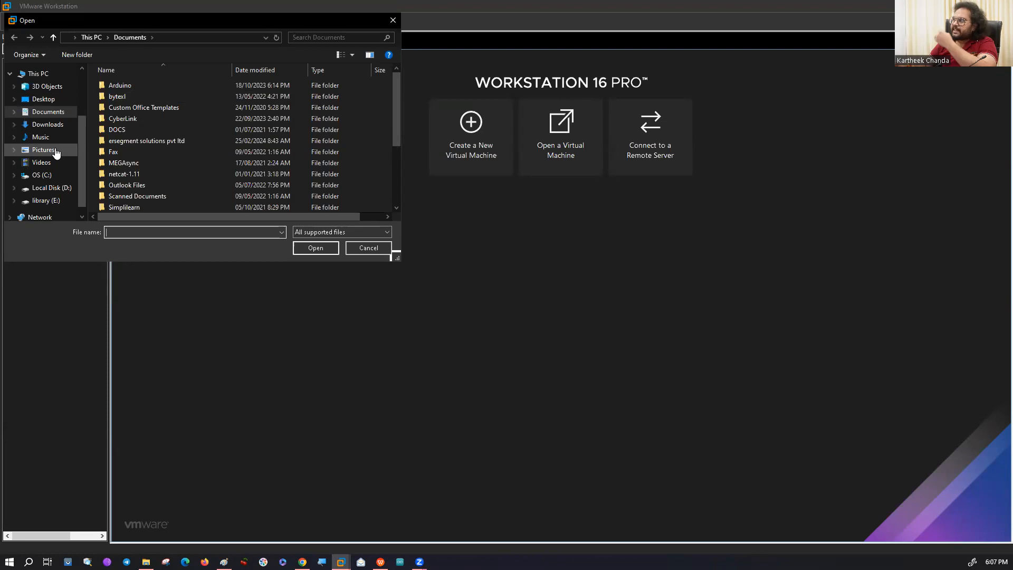
{"action": "left_click", "coordinate": [55, 173]}
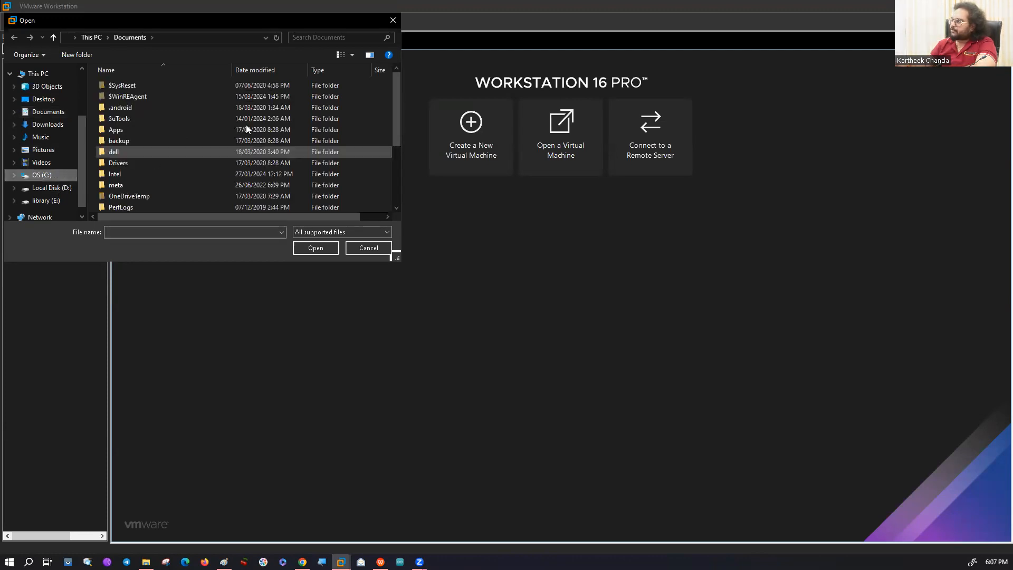
{"action": "scroll", "coordinate": [246, 127], "scroll_direction": "down", "scroll_amount": 3}
{"action": "double_click", "coordinate": [126, 182]}
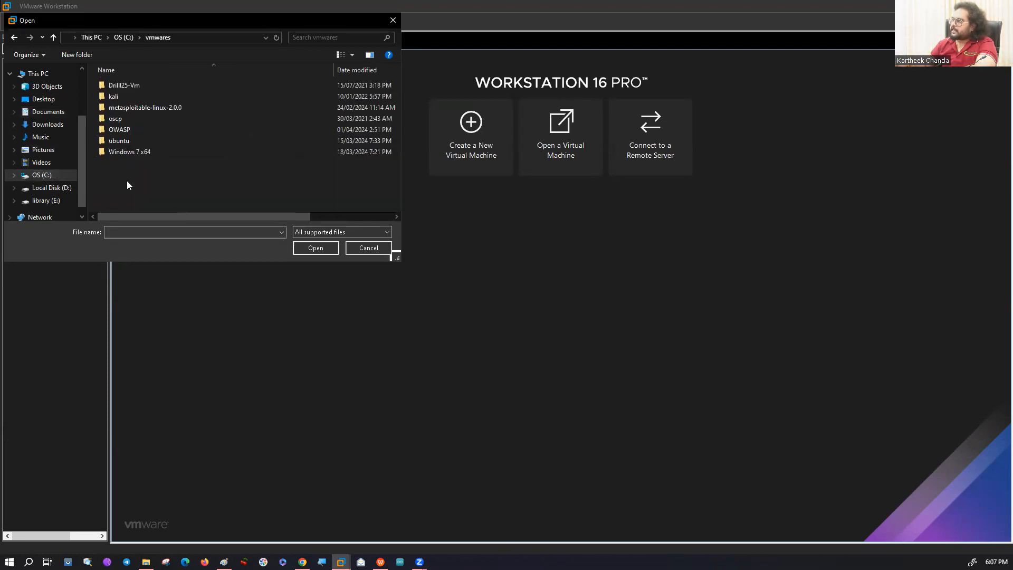
{"action": "double_click", "coordinate": [132, 93]}
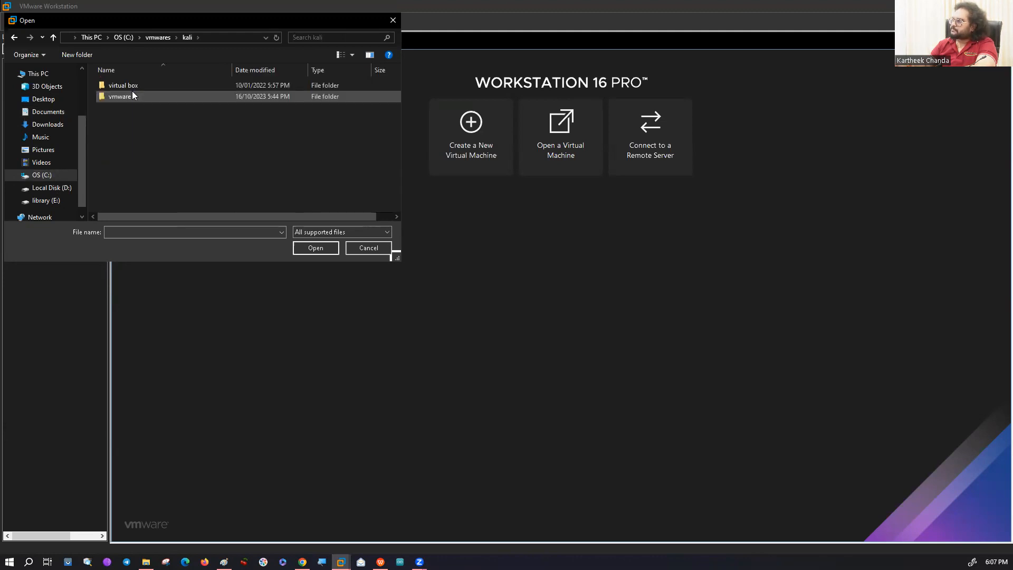
{"action": "double_click", "coordinate": [135, 98]}
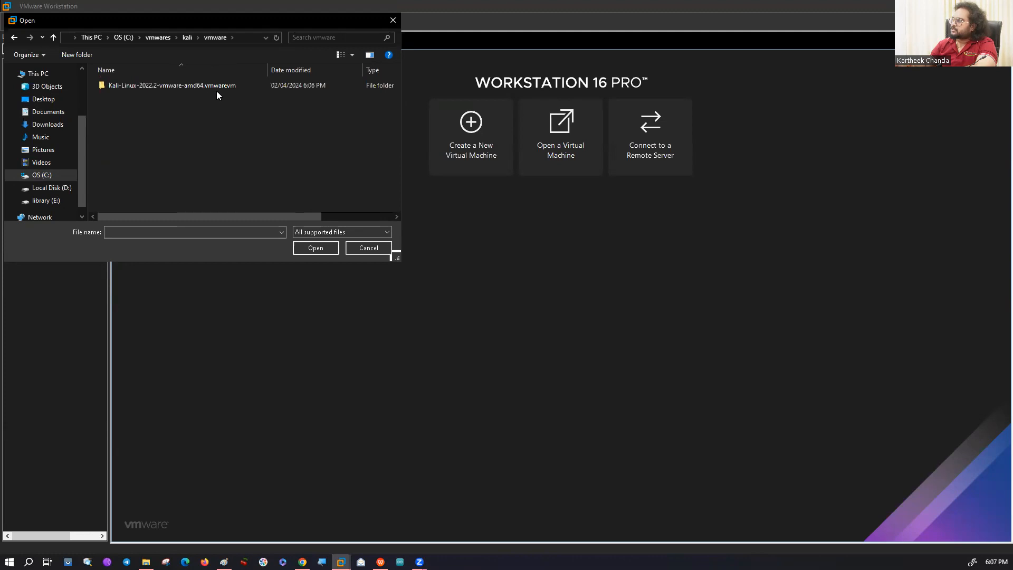
{"action": "double_click", "coordinate": [124, 87]}
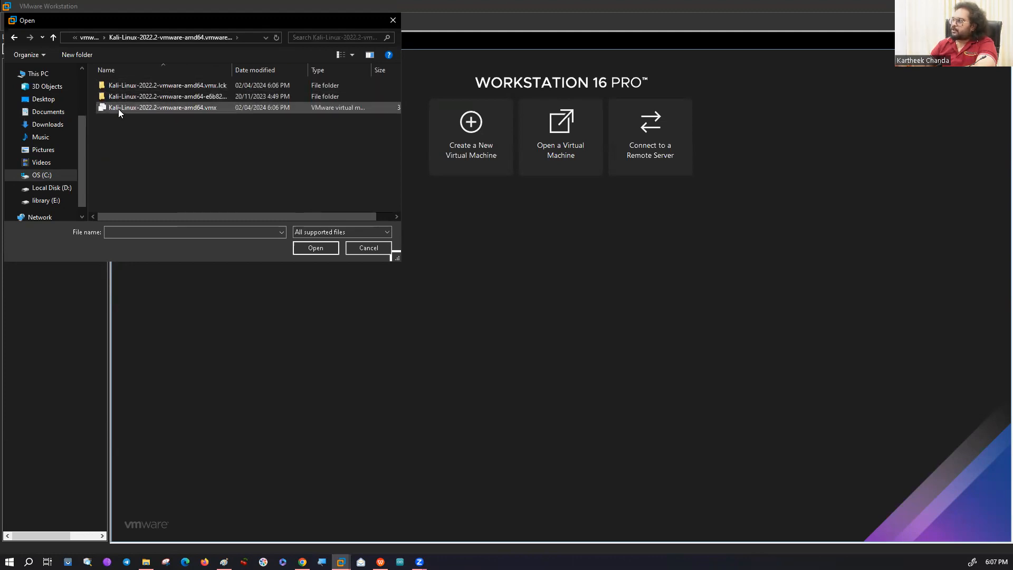
{"action": "left_click", "coordinate": [179, 104]}
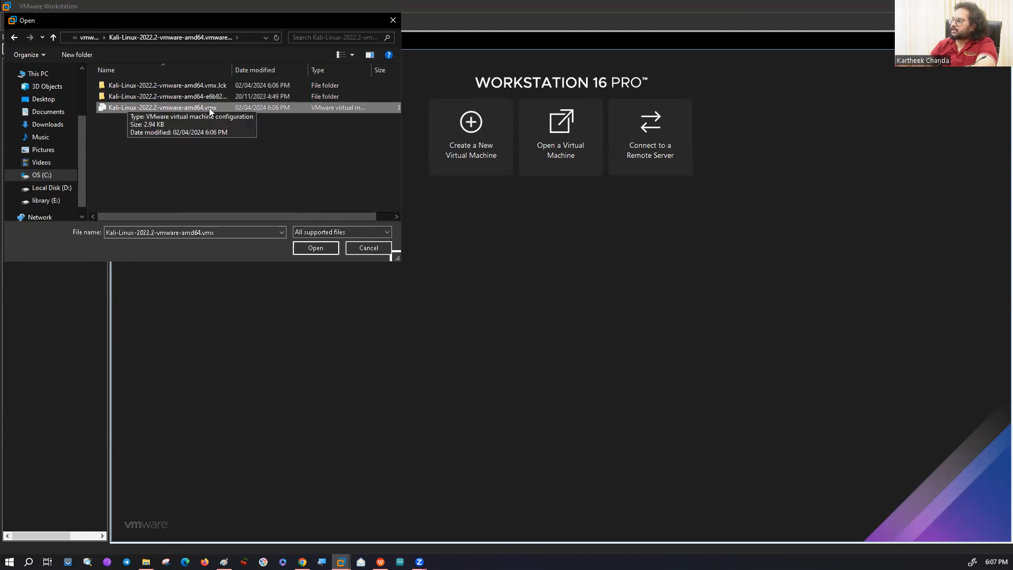
{"action": "left_click", "coordinate": [369, 247]}
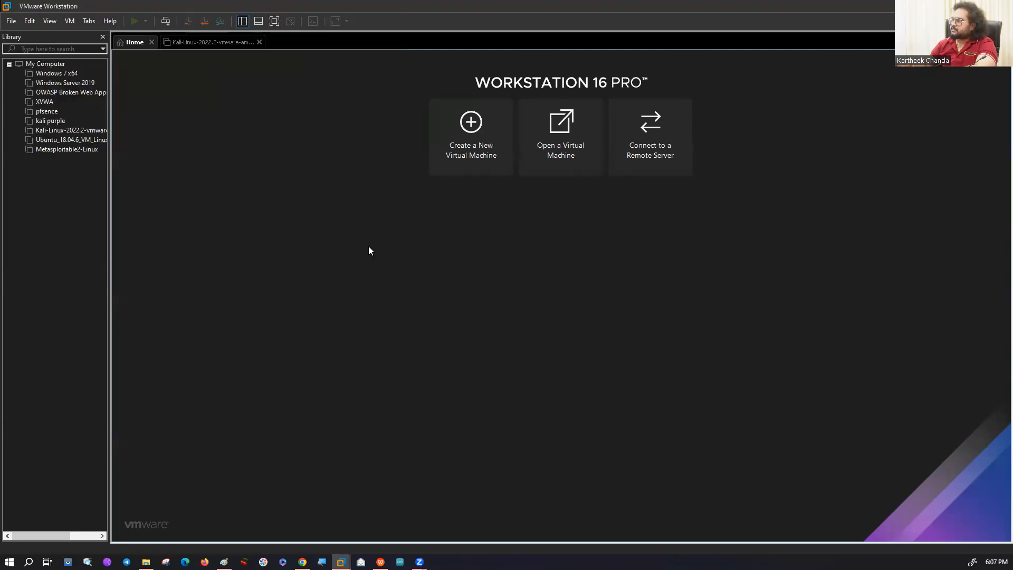
Power on the Kali-Linux-2022.2-vmware-amd64 virtual machine and boot the Kali GNU/Linux entry.
{"action": "left_click", "coordinate": [174, 43]}
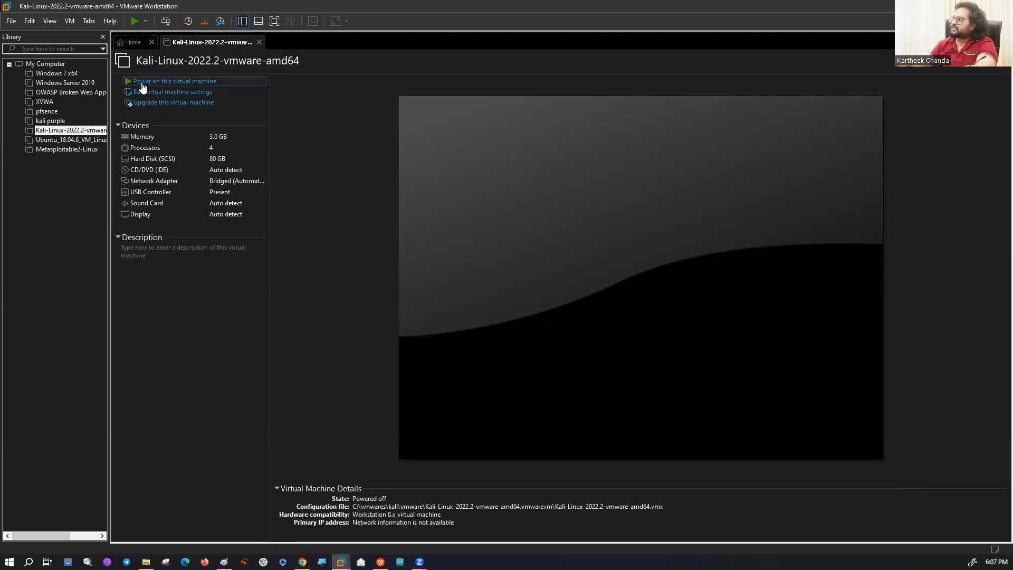
{"action": "left_click", "coordinate": [199, 82]}
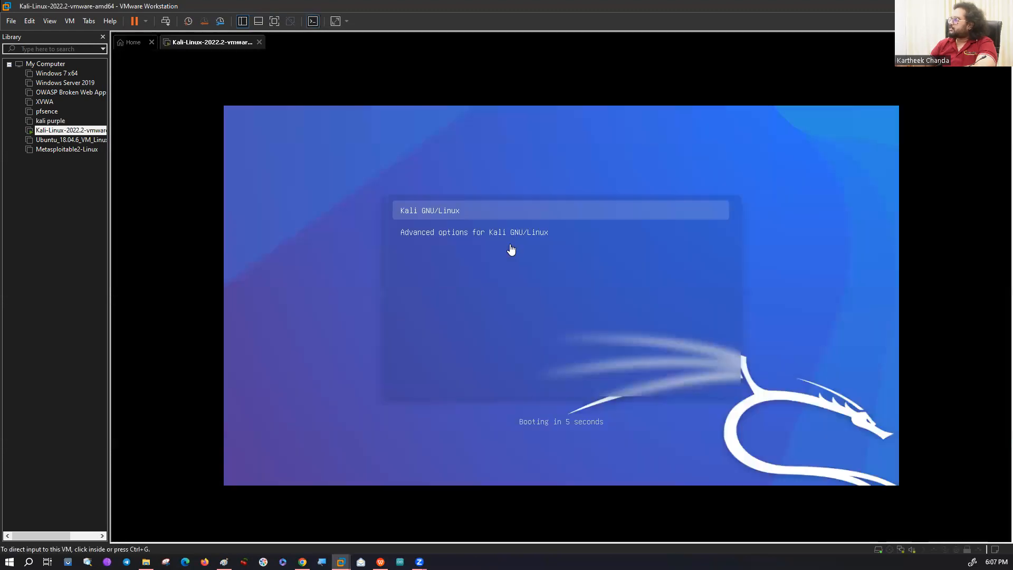
{"action": "left_click", "coordinate": [517, 301]}
{"action": "key", "text": "Return"}
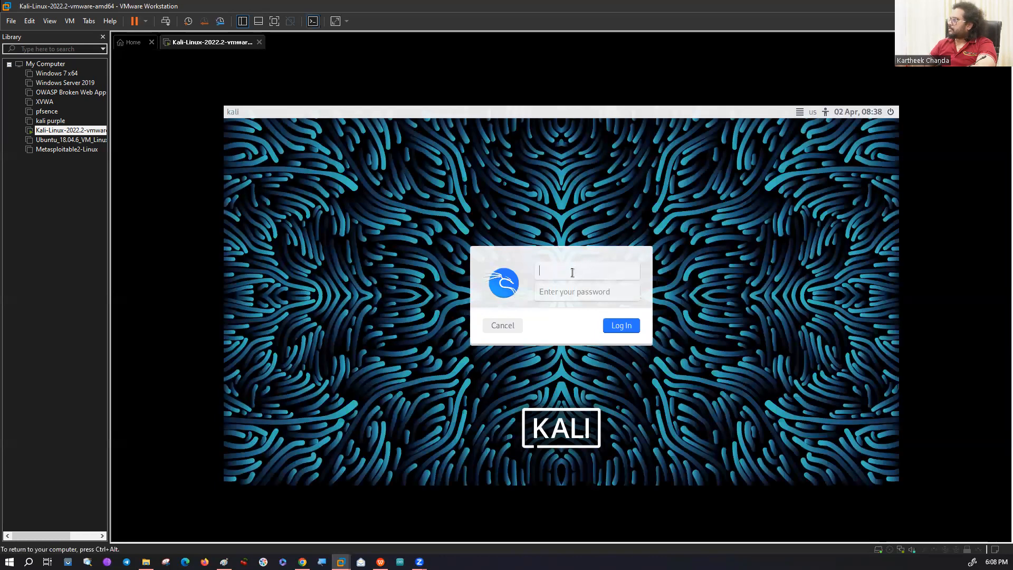
Log in to Kali by entering the username and the account password.
{"action": "type", "text": "kali"}
{"action": "key", "text": "Tab"}
{"action": "type", "text": "kali"}
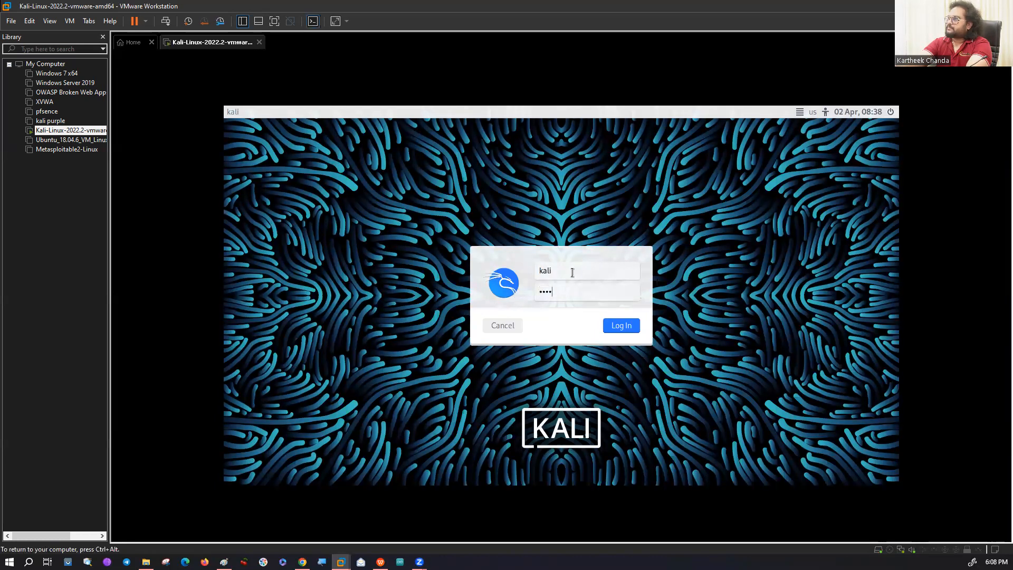
{"action": "key", "text": "Return"}
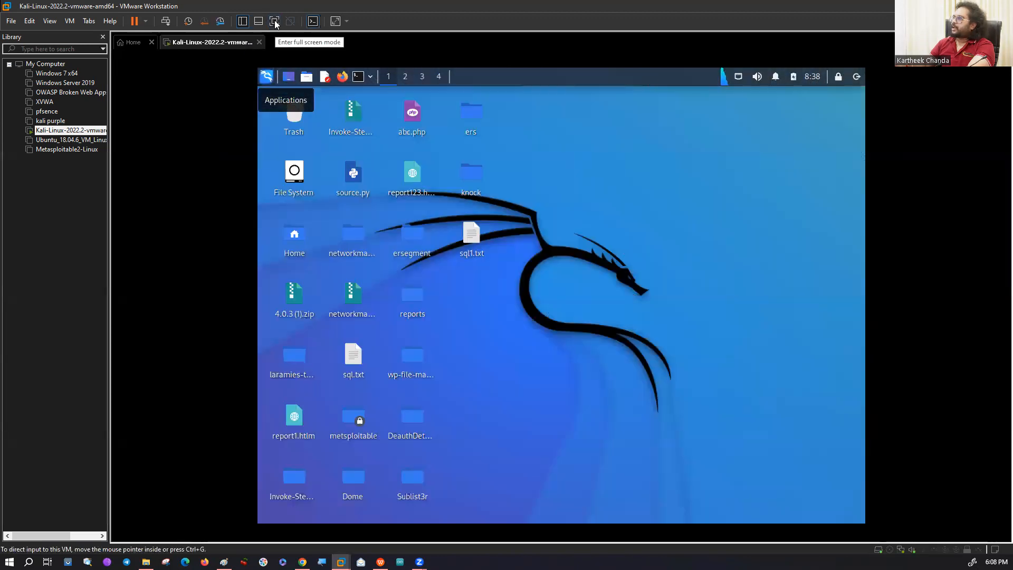
Display the Kali virtual machine's desktop in full screen mode.
{"action": "left_click", "coordinate": [274, 20]}
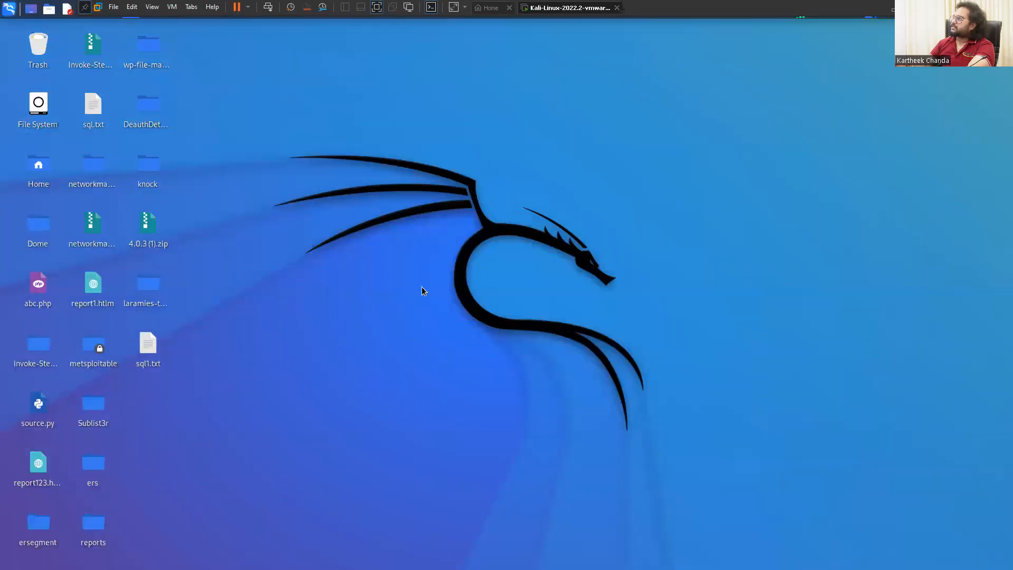
{"action": "left_click", "coordinate": [157, 9]}
{"action": "left_click", "coordinate": [168, 35]}
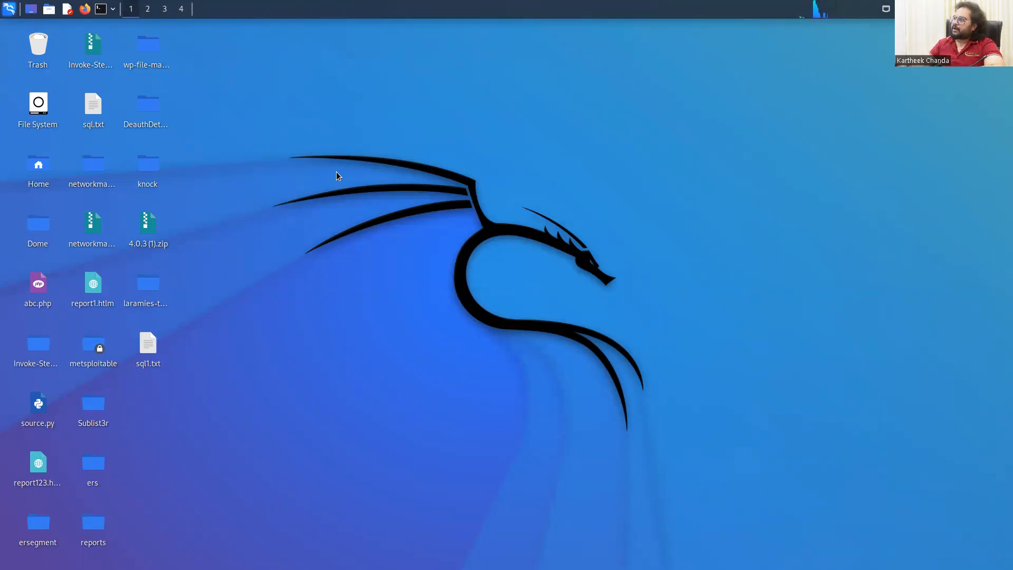
{"action": "left_click_drag", "start_coordinate": [226, 122], "coordinate": [787, 468]}
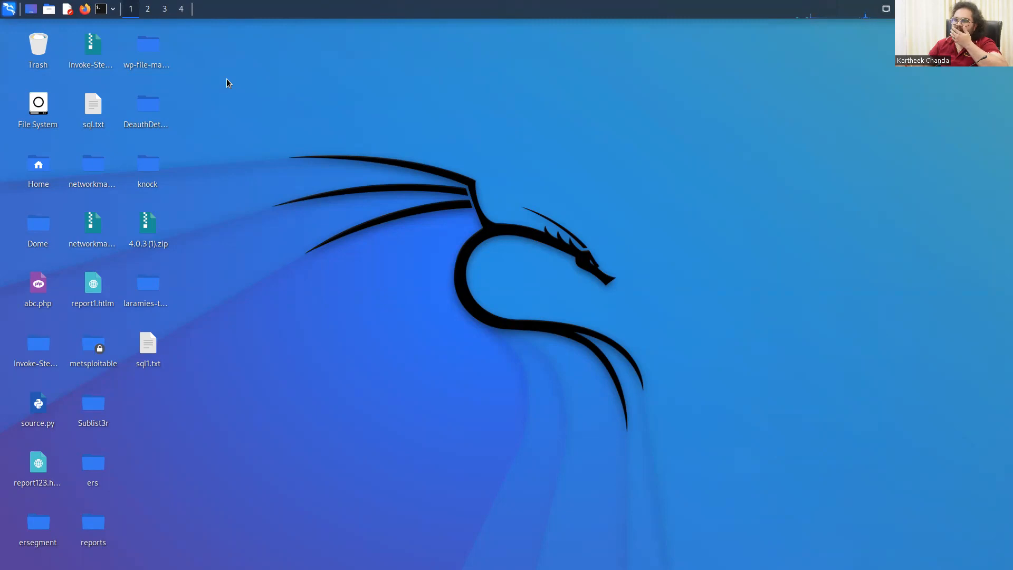
{"action": "left_click", "coordinate": [99, 10]}
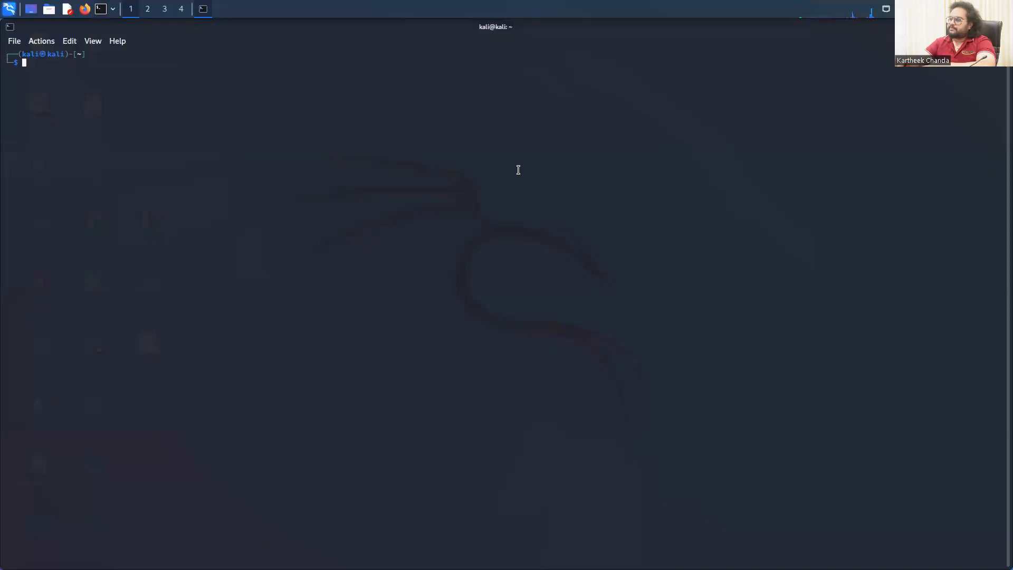
{"action": "key", "text": "ctrl+plus"}
{"action": "key", "text": "ctrl+plus"}
{"action": "key", "text": "ctrl+plus"}
{"action": "key", "text": "ctrl+plus"}
{"action": "key", "text": "ctrl+plus"}
{"action": "key", "text": "ctrl+plus"}
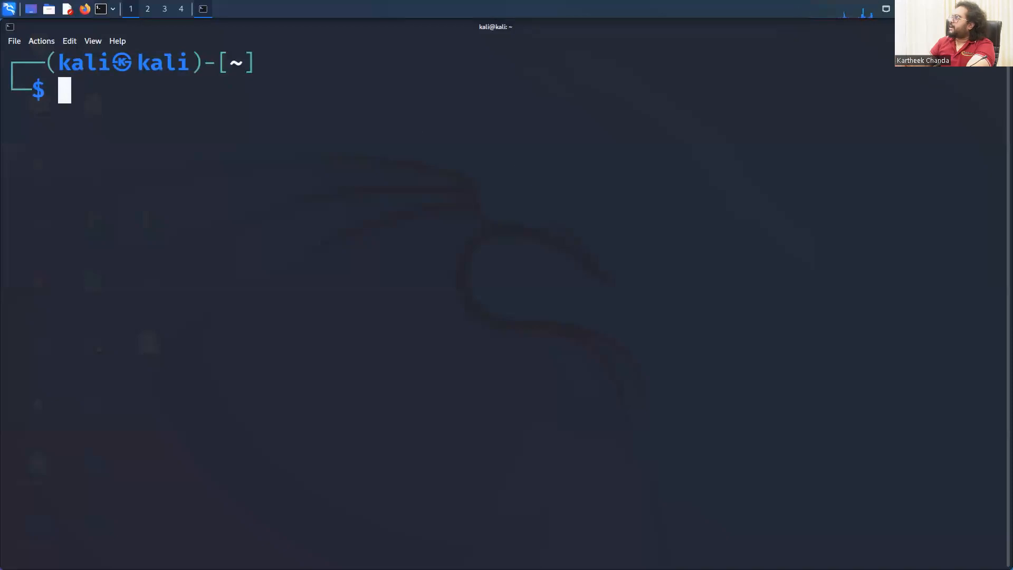
{"action": "key", "text": "ctrl+d"}
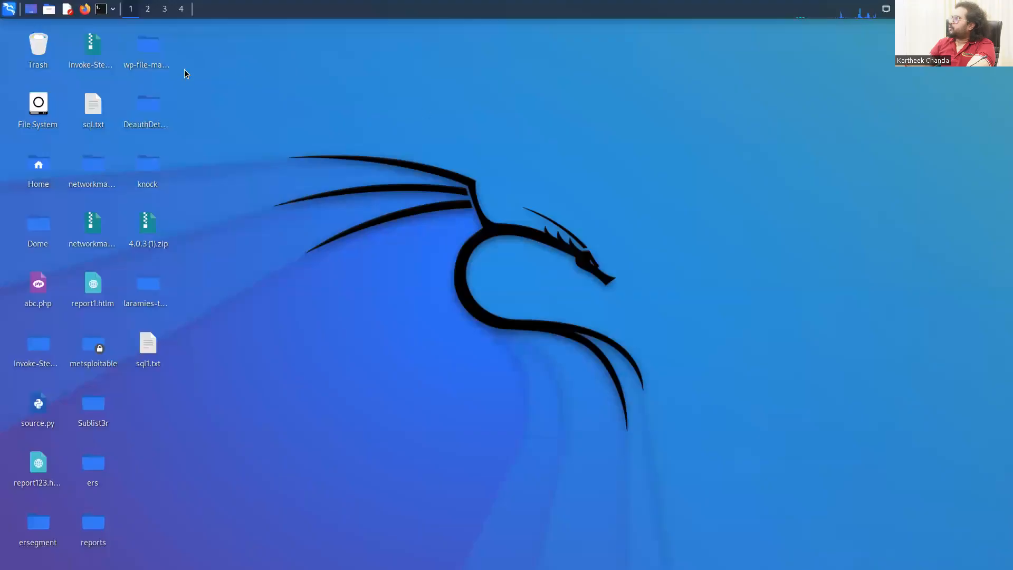
Open a terminal on the Kali desktop and enlarge its text by six zoom increments for readability.
{"action": "left_click", "coordinate": [101, 9]}
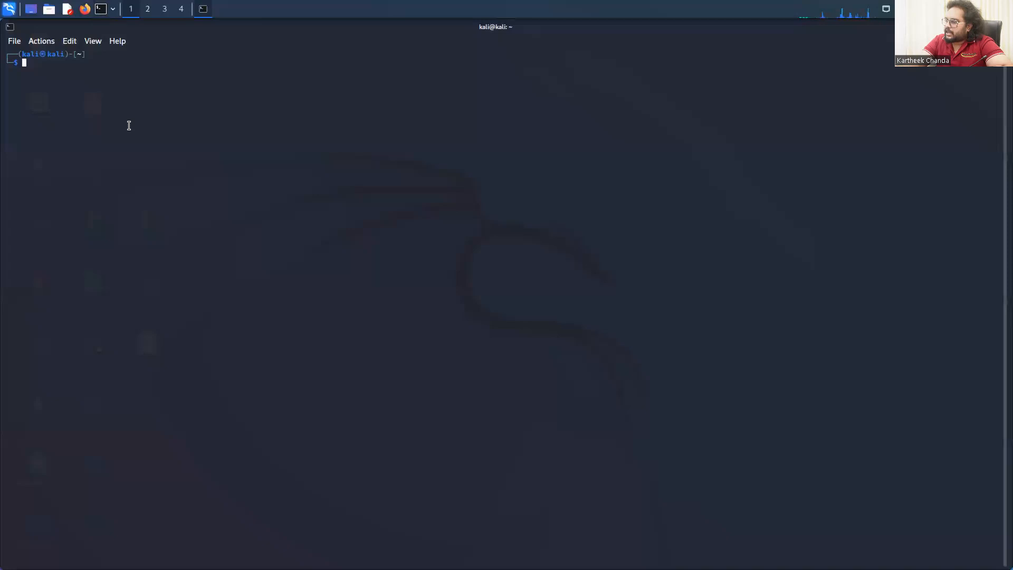
{"action": "key", "text": "ctrl+plus"}
{"action": "key", "text": "ctrl+plus"}
{"action": "key", "text": "ctrl+plus"}
{"action": "key", "text": "ctrl+plus"}
{"action": "key", "text": "ctrl+plus"}
{"action": "key", "text": "ctrl+plus"}
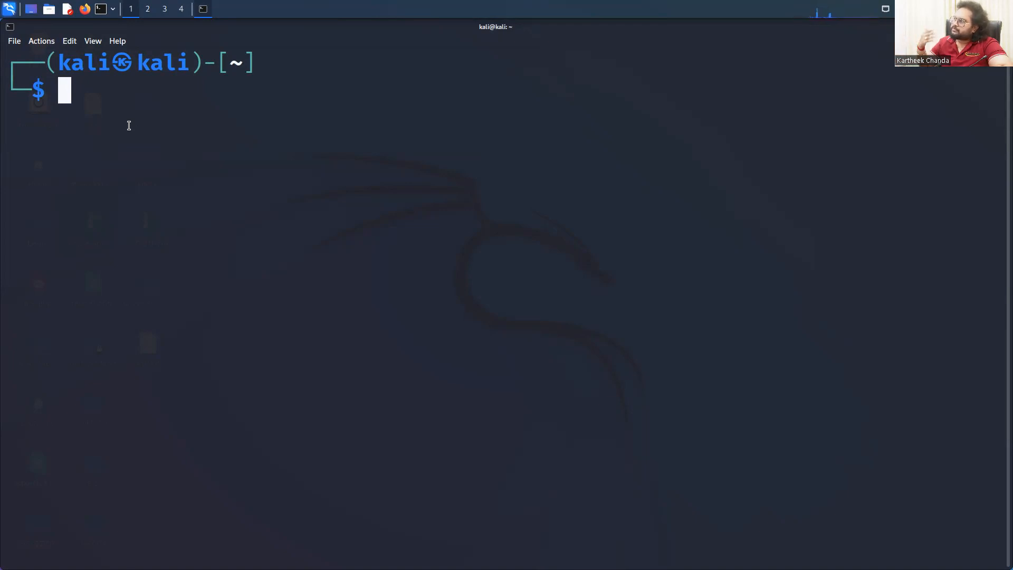
Browse Kali's application categories, including Information Gathering, Vulnerability Analysis and Wireless Attacks, and return to the terminal.
{"action": "left_click", "coordinate": [11, 13]}
{"action": "left_click", "coordinate": [79, 133]}
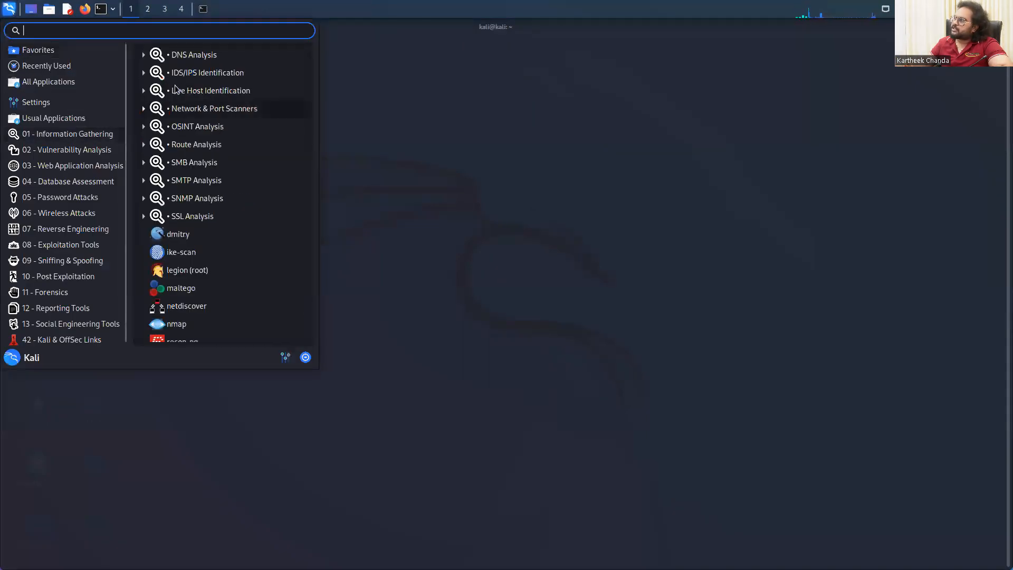
{"action": "left_click", "coordinate": [97, 150]}
{"action": "mouse_move", "coordinate": [97, 212]}
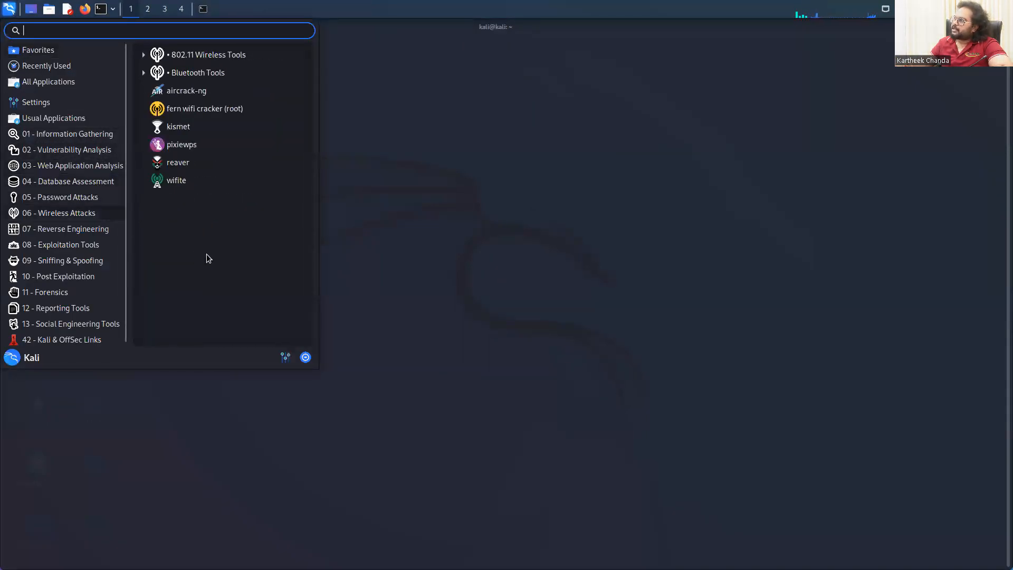
{"action": "left_click", "coordinate": [429, 259]}
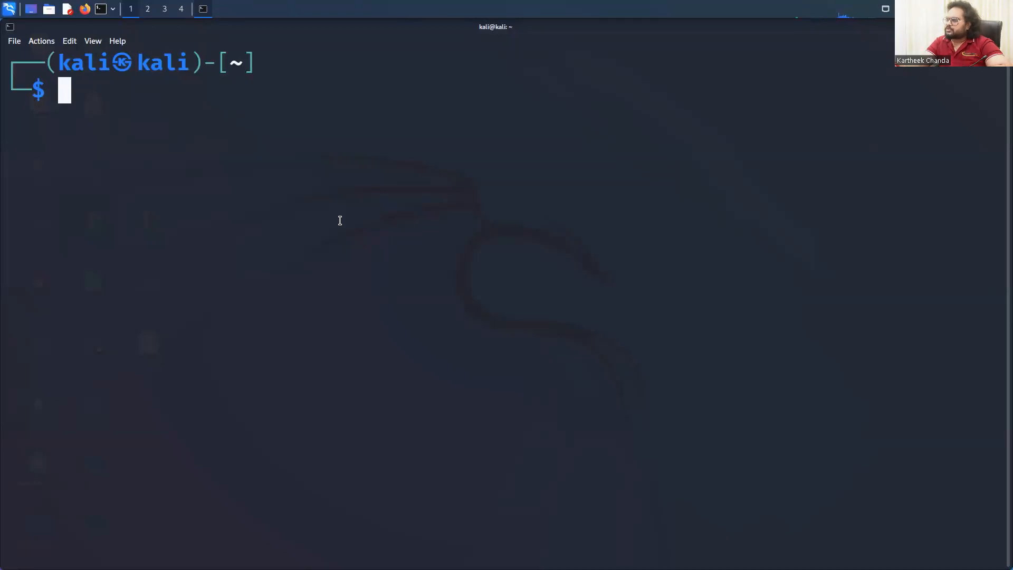
Start the command sudo apt-get update in the terminal and leave the password prompt without entering a password.
{"action": "type", "text": "sudo apt"}
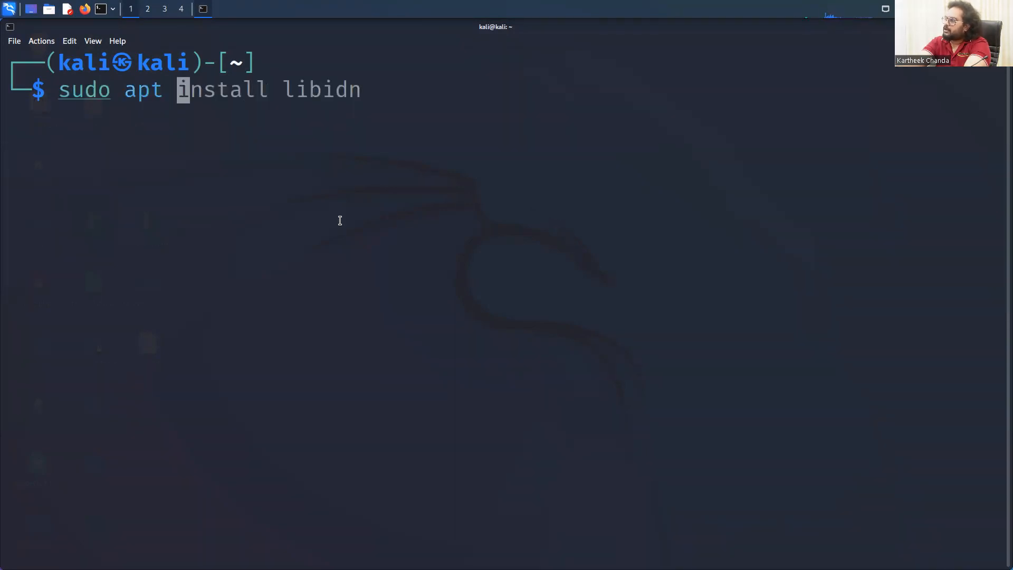
{"action": "key", "text": "BackSpace"}
{"action": "type", "text": "-g"}
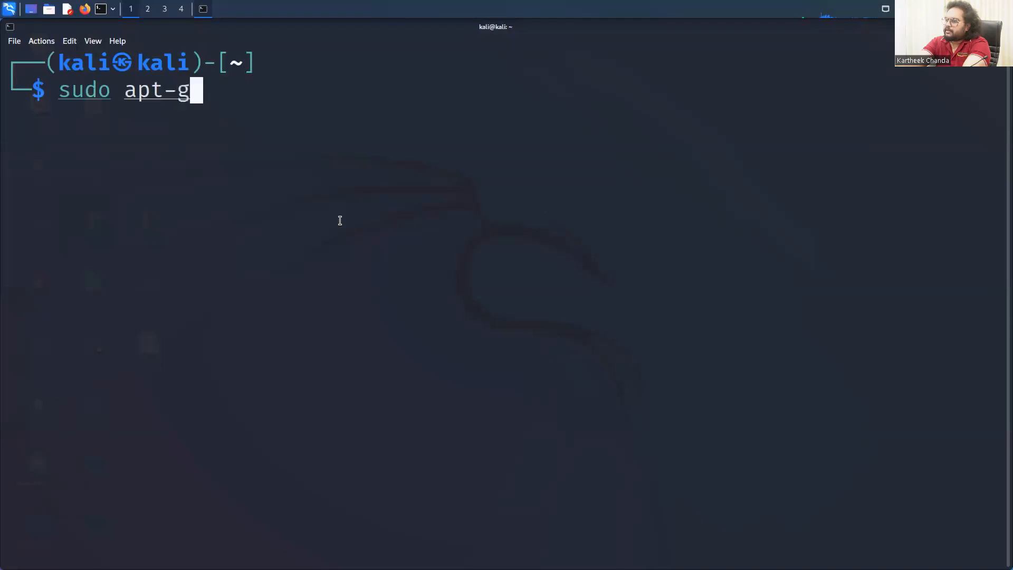
{"action": "type", "text": "et update"}
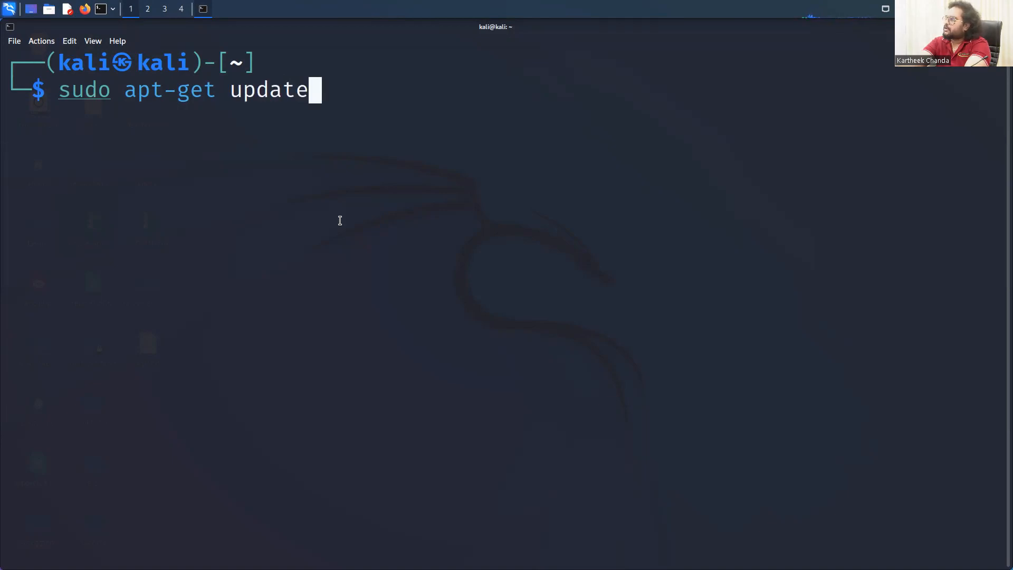
{"action": "key", "text": "Return"}
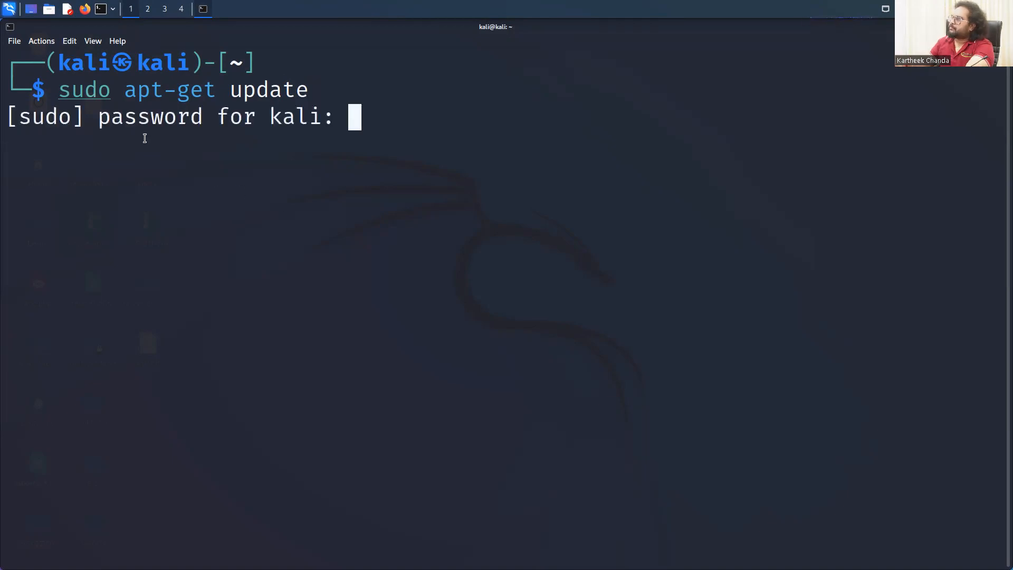
{"action": "left_click_drag", "start_coordinate": [101, 123], "coordinate": [335, 118]}
{"action": "left_click", "coordinate": [389, 185]}
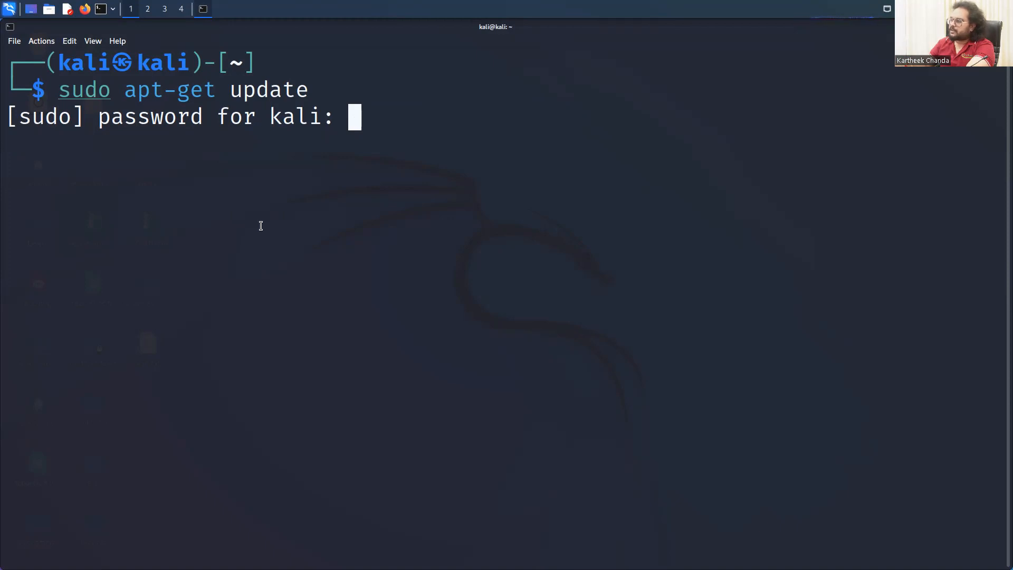
{"action": "key", "text": "Return"}
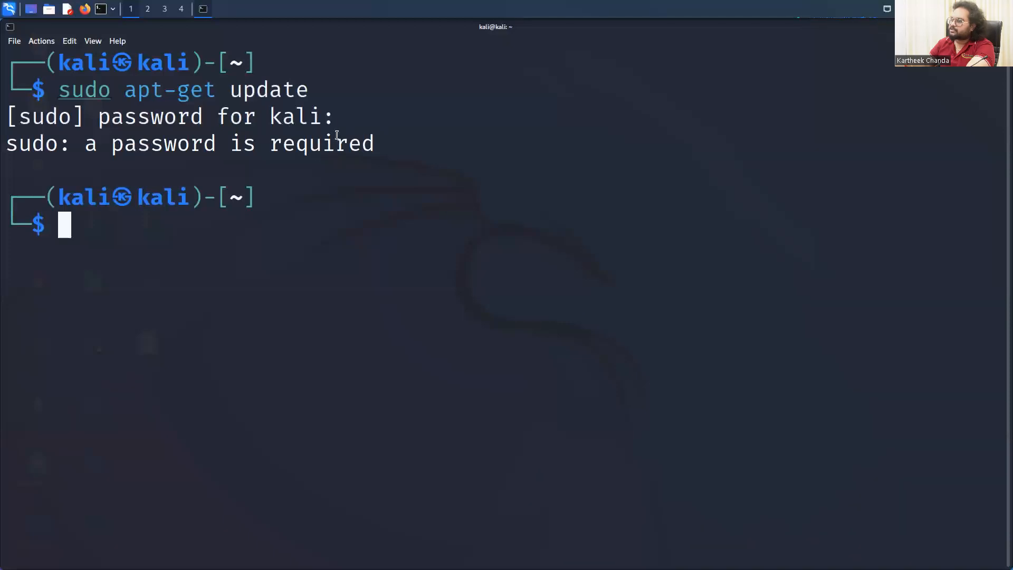
Recall the update command, change it to sudo apt-get upgrade, run it and leave the password prompt without entering a password.
{"action": "left_click_drag", "start_coordinate": [228, 88], "coordinate": [313, 93]}
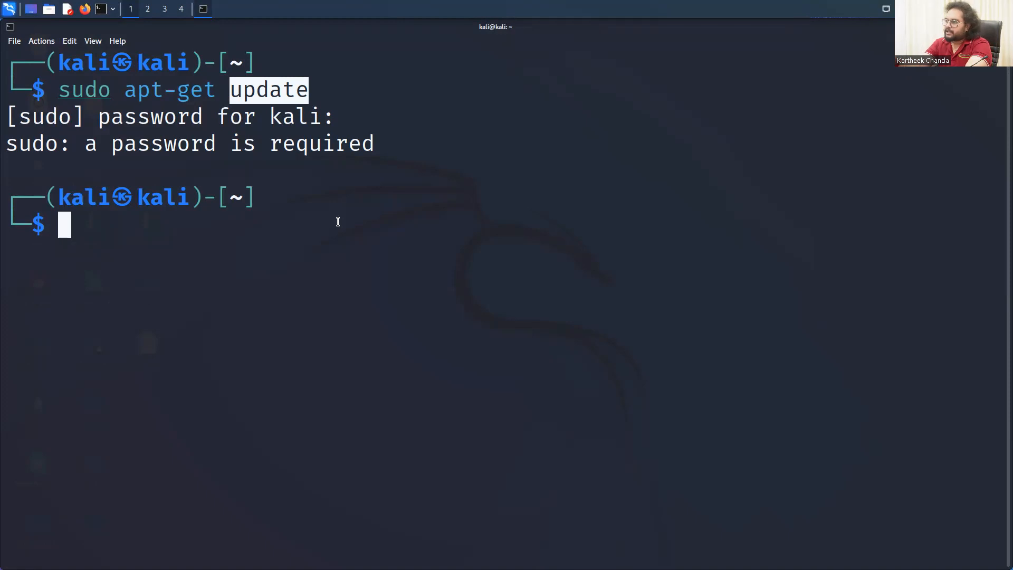
{"action": "key", "text": "Up"}
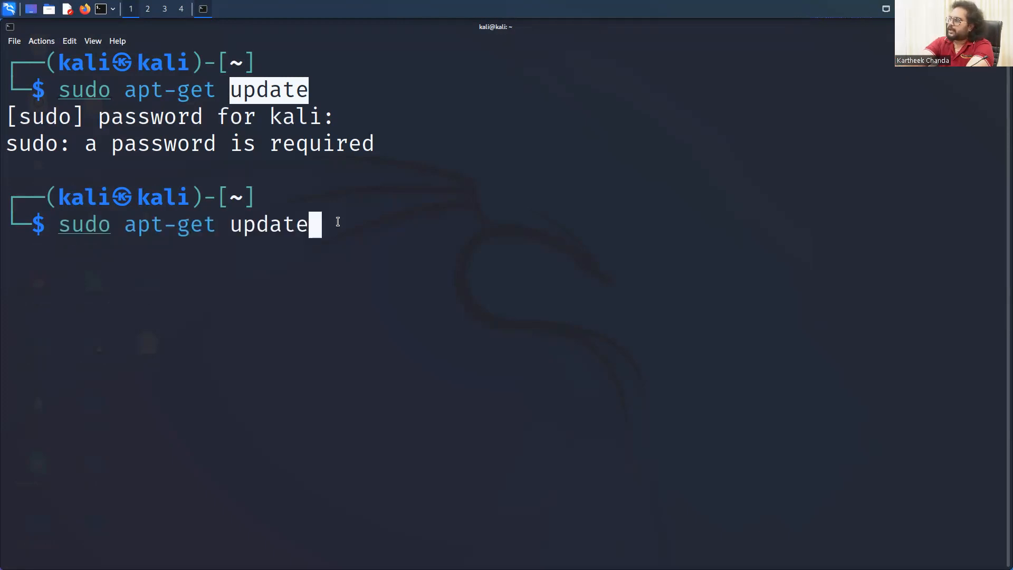
{"action": "key", "text": "Left"}
{"action": "key", "text": "Left"}
{"action": "key", "text": "Left"}
{"action": "key", "text": "Left"}
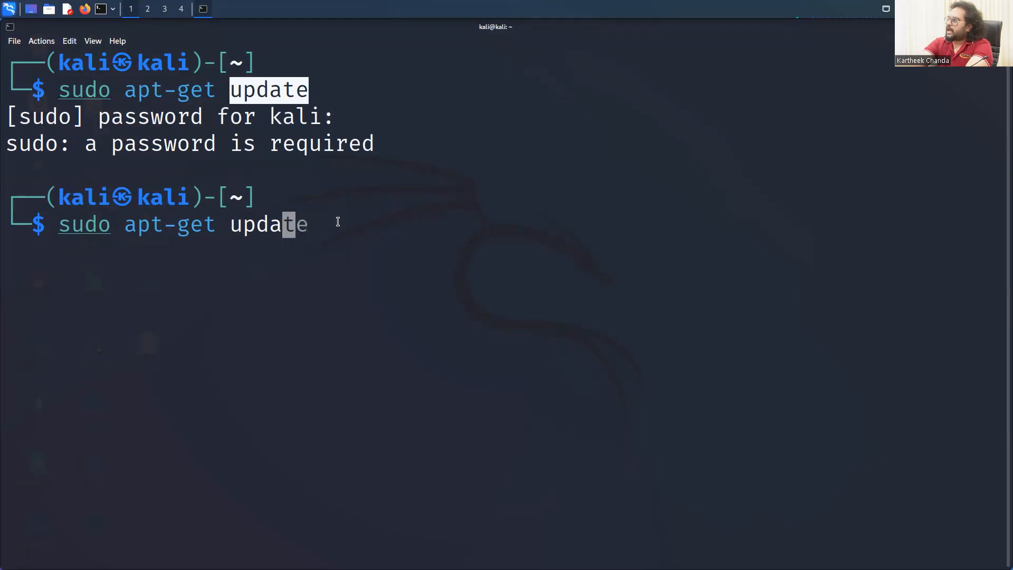
{"action": "type", "text": "grade"}
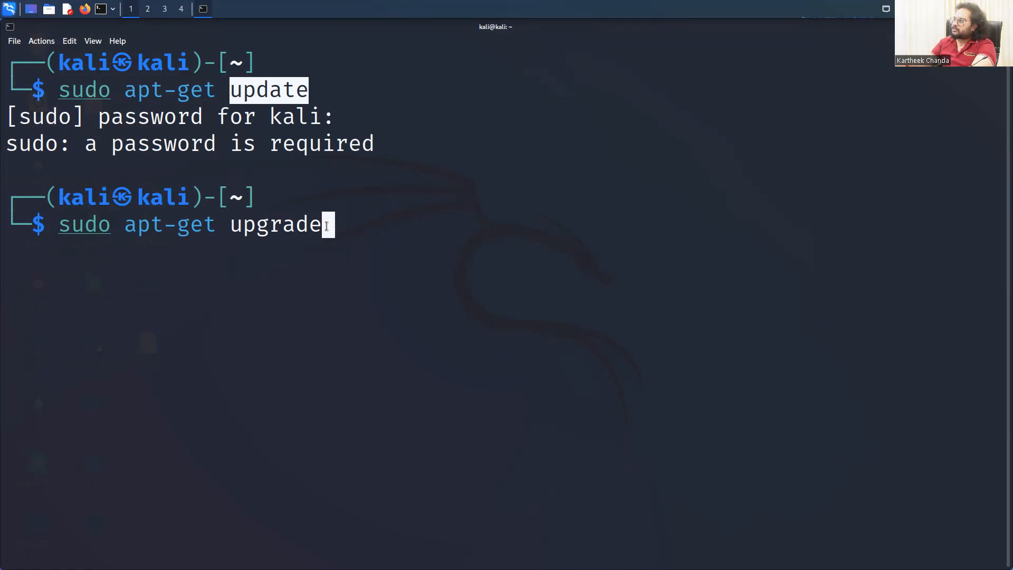
{"action": "key", "text": "Return"}
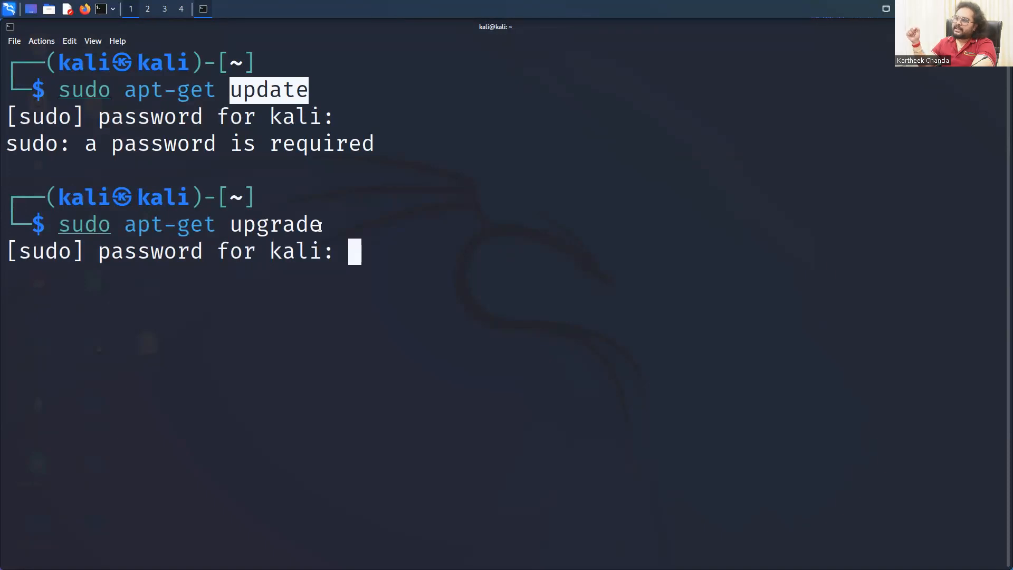
{"action": "key", "text": "Return"}
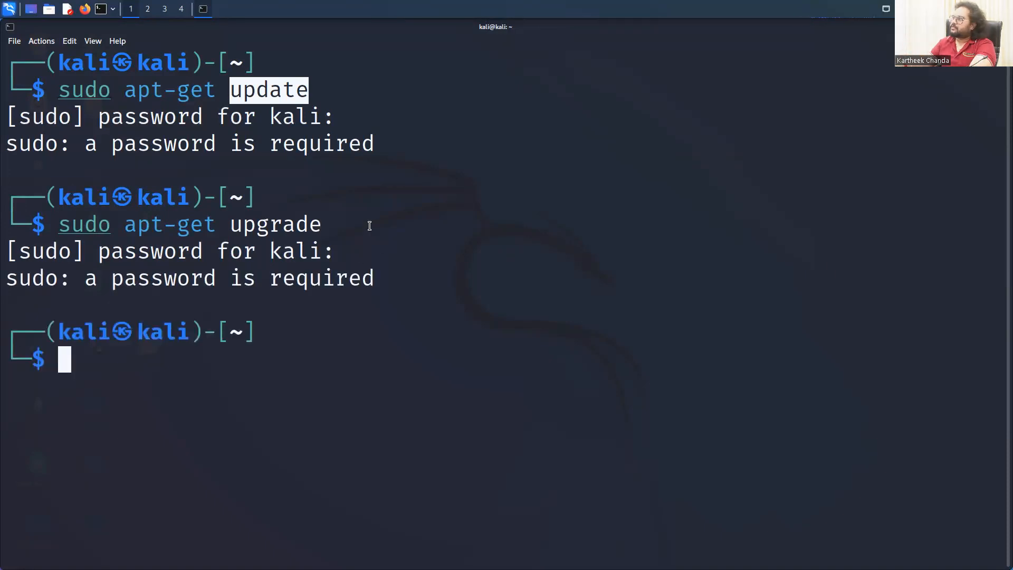
Close the terminal and switch from the Kali virtual machine back to the installation notes in Paint.
{"action": "left_click", "coordinate": [1003, 27]}
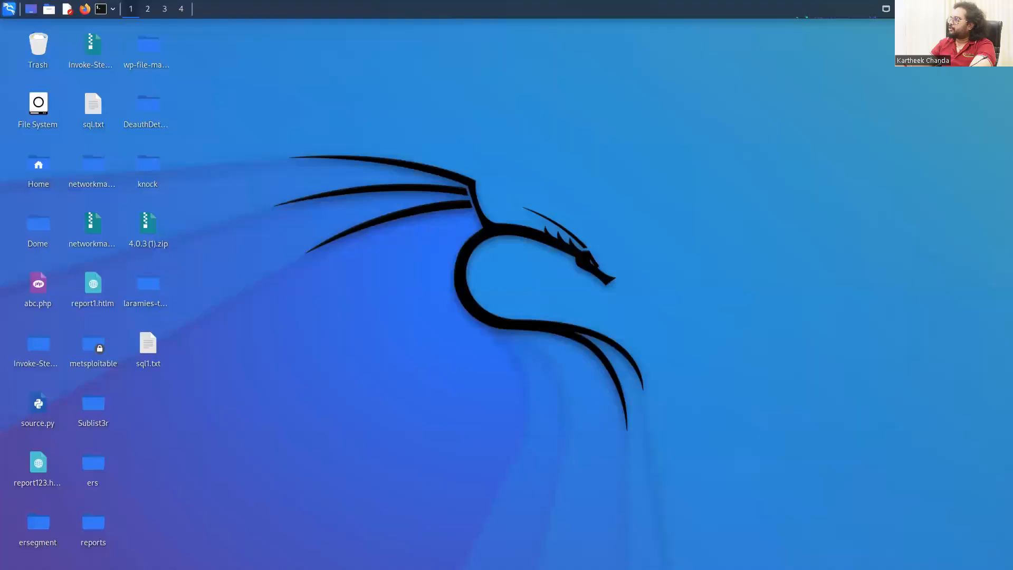
{"action": "mouse_move", "coordinate": [836, 2]}
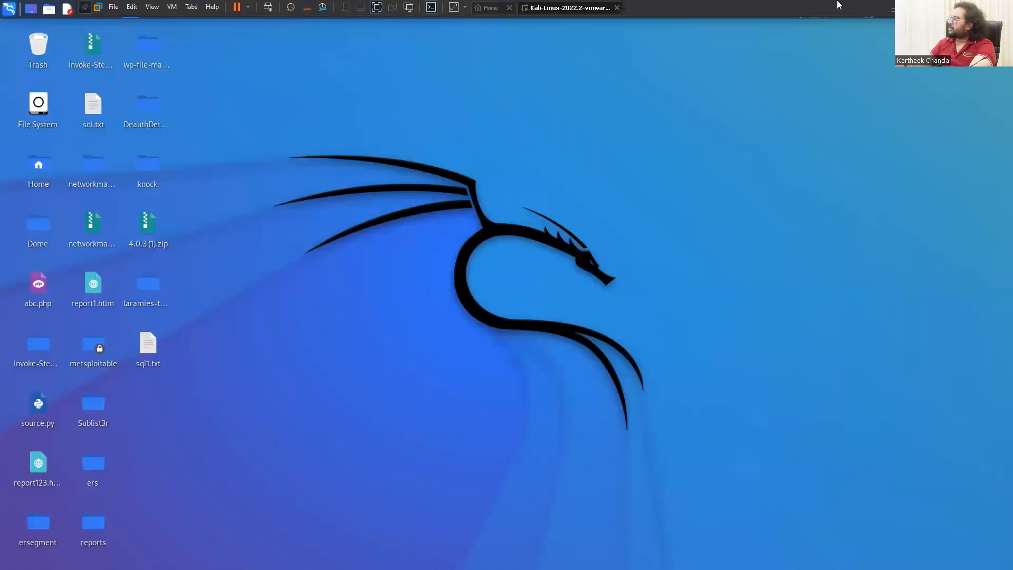
{"action": "left_click", "coordinate": [890, 6]}
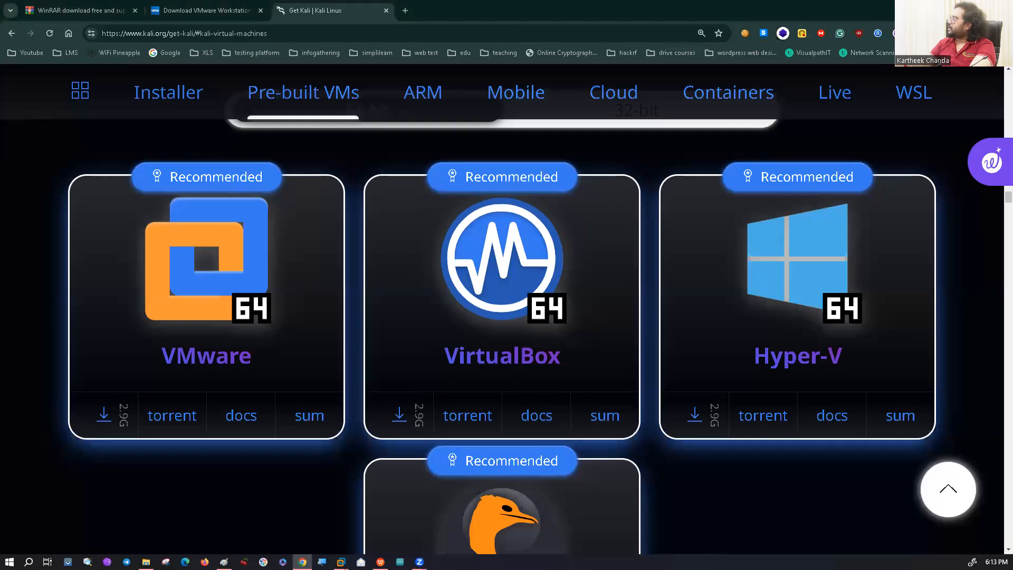
{"action": "left_click", "coordinate": [952, 8]}
Add the line "sudo apt-get update" to the notes below the Process download item, leaving blank lines above it.
{"action": "left_click", "coordinate": [434, 322]}
{"action": "key", "text": "Return"}
{"action": "key", "text": "Return"}
{"action": "key", "text": "Return"}
{"action": "type", "text": "s"}
{"action": "key", "text": "BackSpace"}
{"action": "type", "text": "sudo apt-"}
{"action": "type", "text": "g"}
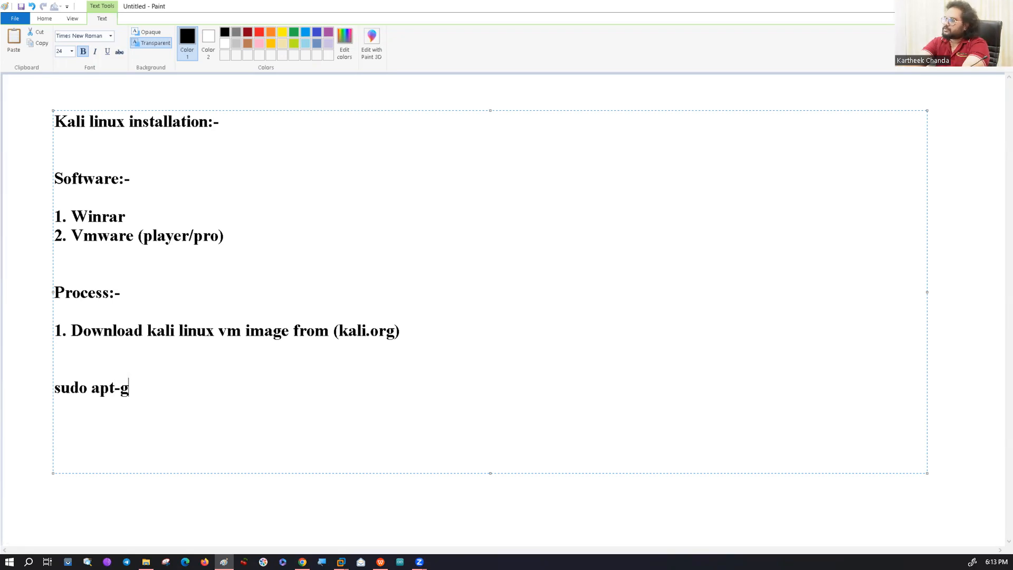
{"action": "type", "text": "et update"}
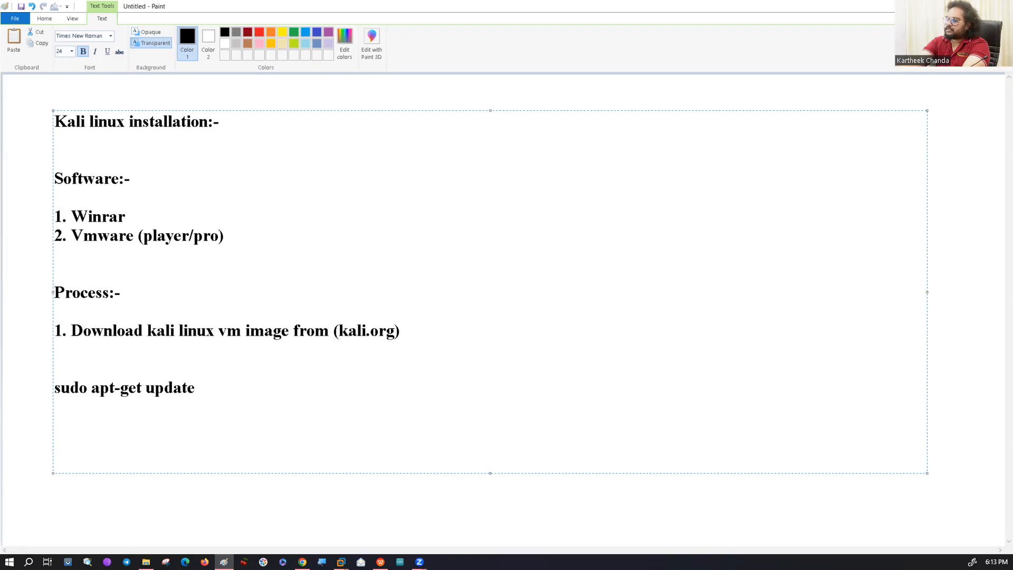
{"action": "key", "text": "Return"}
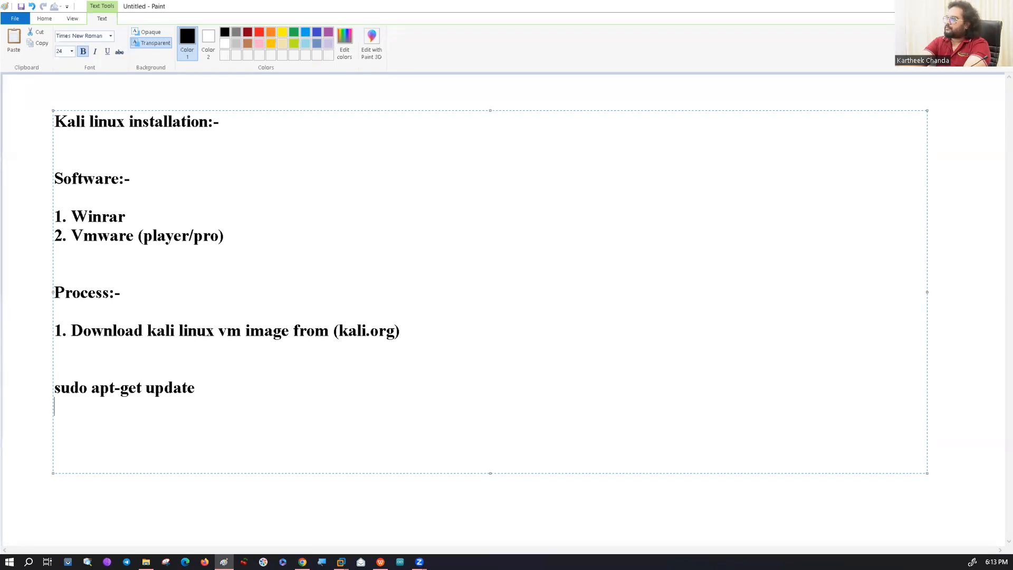
Copy "sudo apt-get" onto the line beneath, complete it as "sudo apt-get upgrade" and finish the text box.
{"action": "left_click_drag", "start_coordinate": [54, 388], "coordinate": [141, 388]}
{"action": "key", "text": "ctrl+c"}
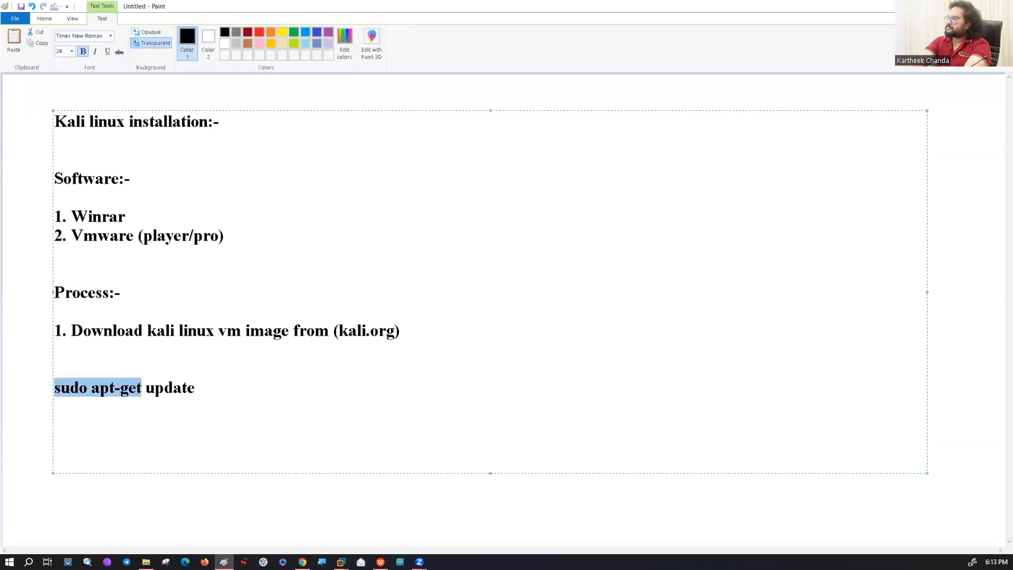
{"action": "left_click", "coordinate": [55, 406]}
{"action": "key", "text": "ctrl+v"}
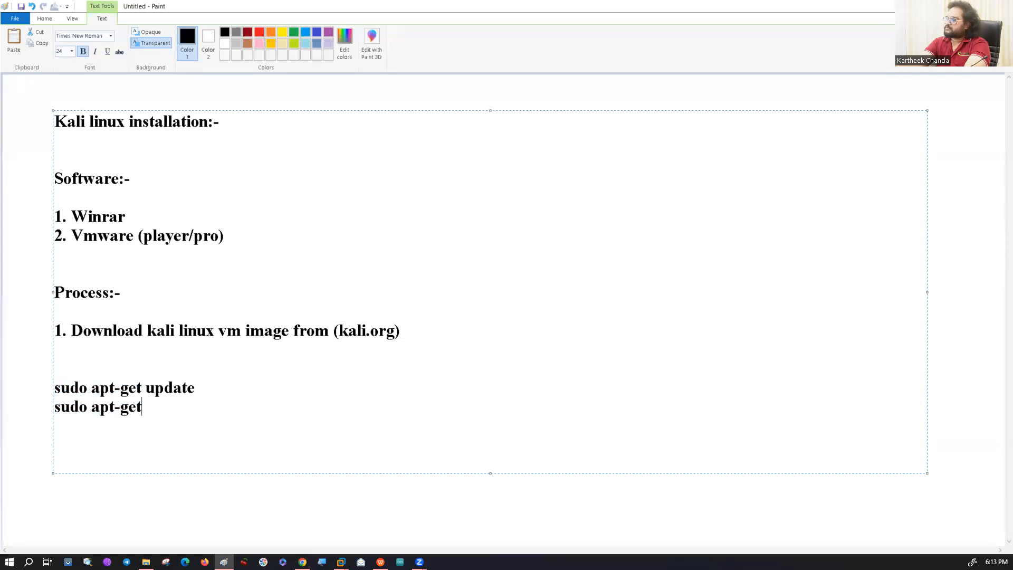
{"action": "type", "text": "upgrade"}
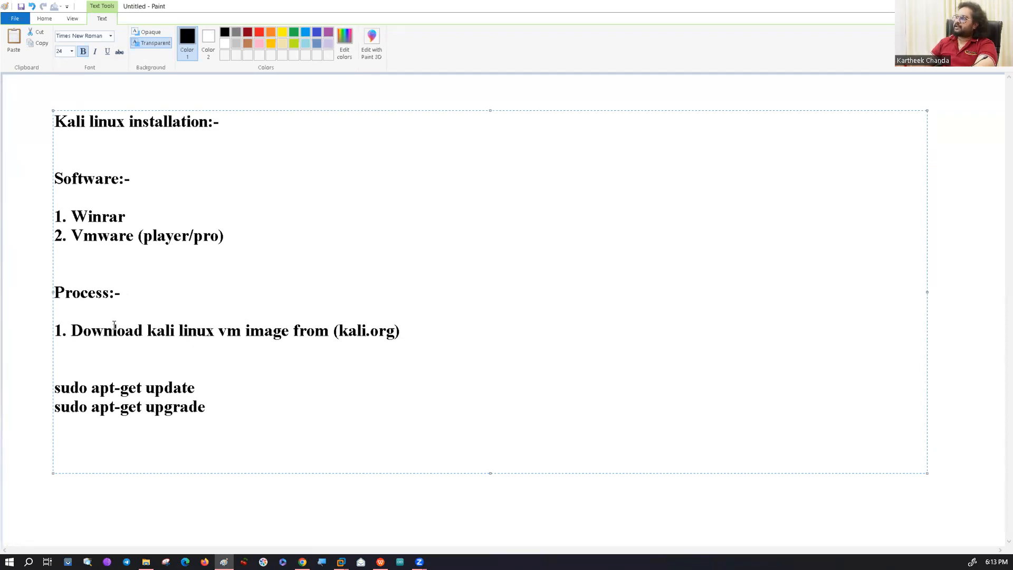
{"action": "left_click", "coordinate": [29, 284]}
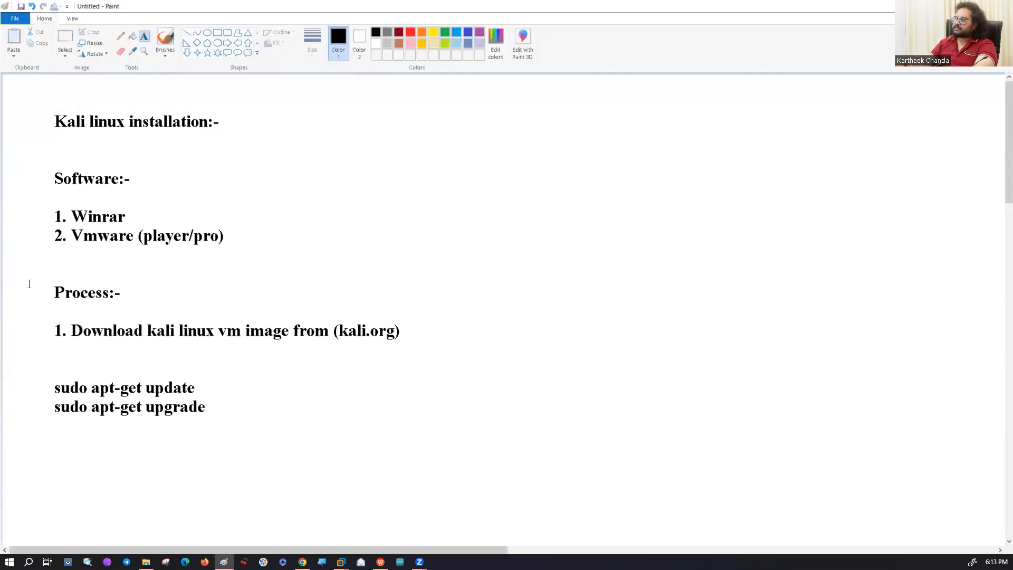